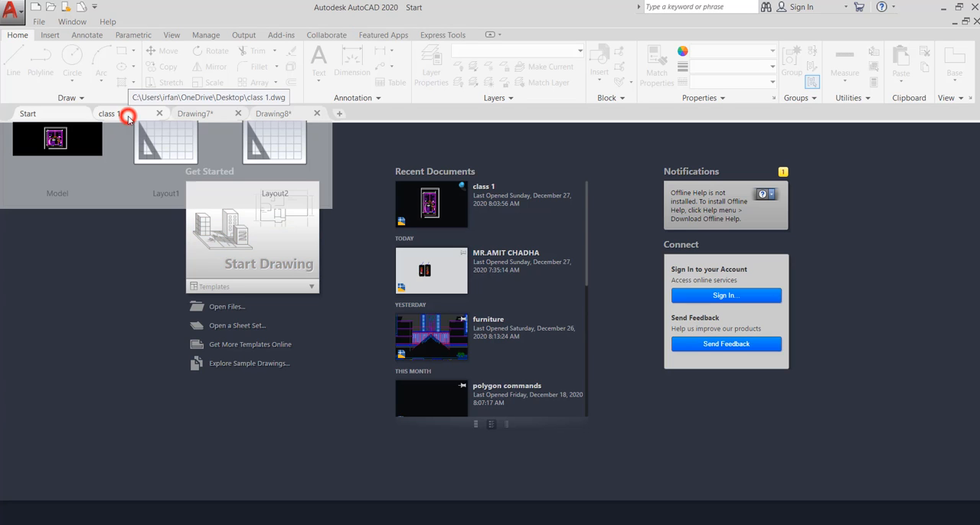
# Examine the dimensioned geometry in Drawing7 and Drawing8 and open the class 1 floor plan for comparison
pyautogui.click(196, 114)
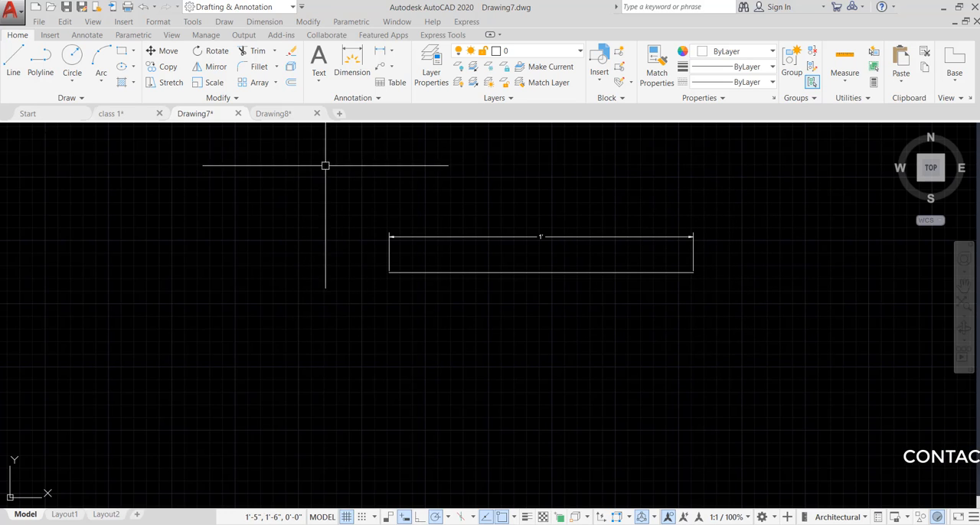
pyautogui.click(283, 114)
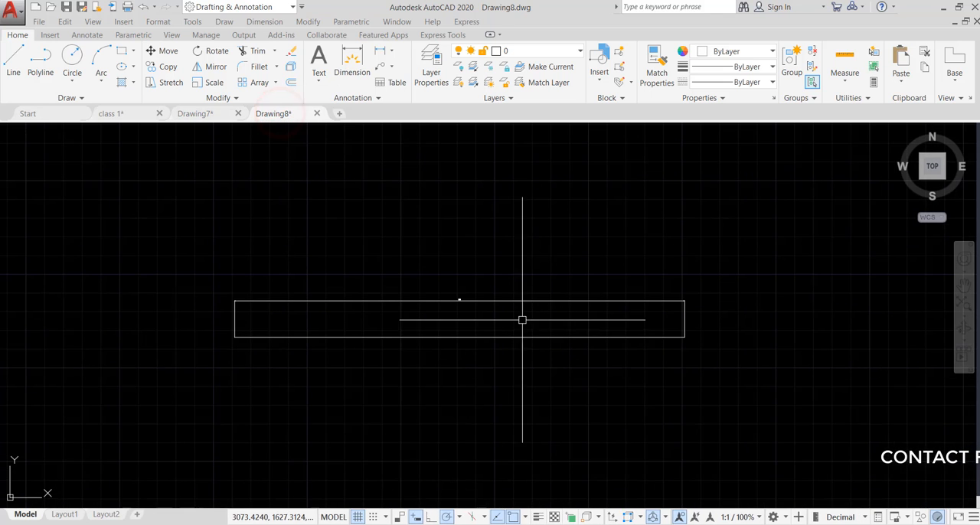
pyautogui.scroll(5, 489, 329)
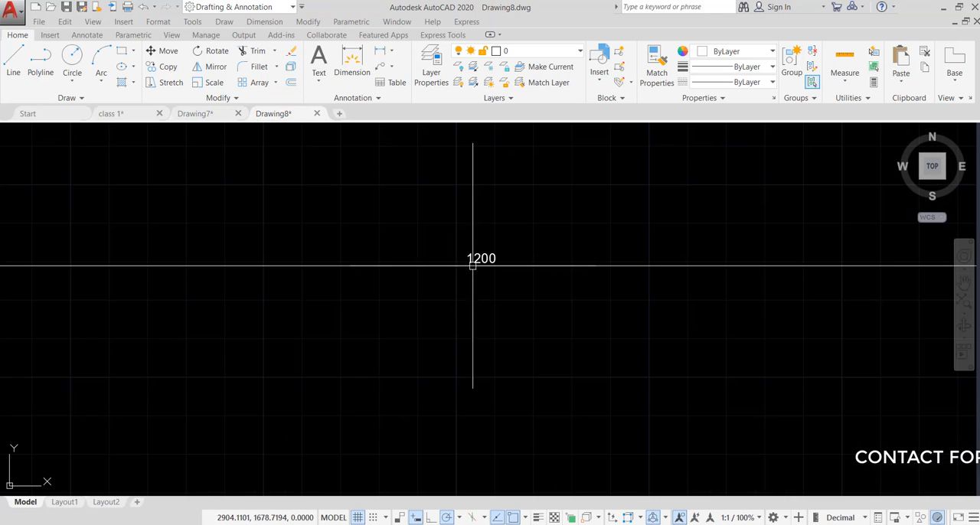
pyautogui.scroll(-2, 491, 249)
pyautogui.scroll(6, 490, 248)
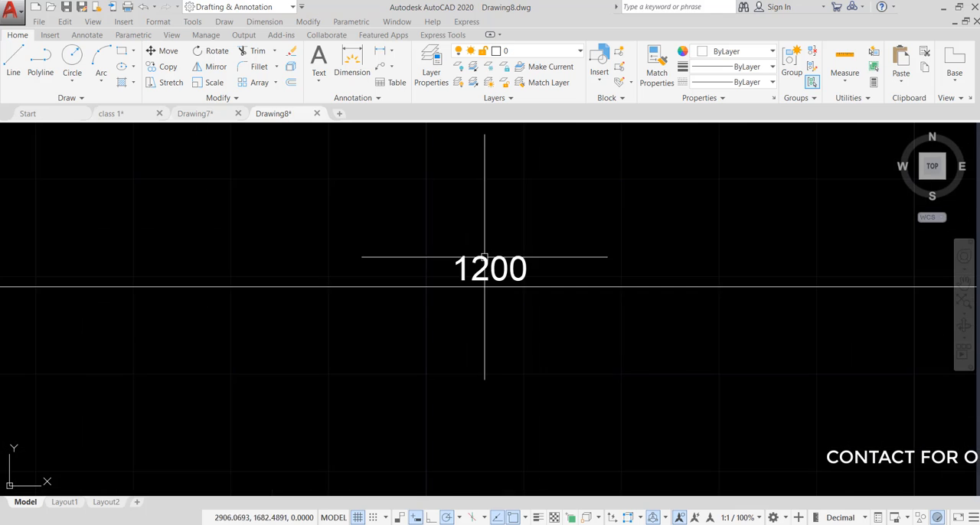
pyautogui.scroll(-4, 498, 237)
pyautogui.scroll(-3, 478, 243)
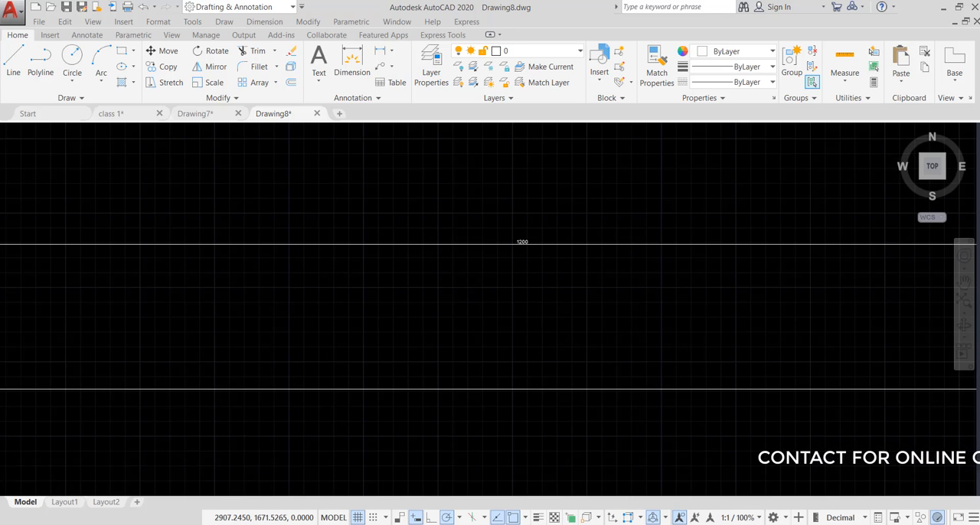
pyautogui.scroll(-4, 515, 262)
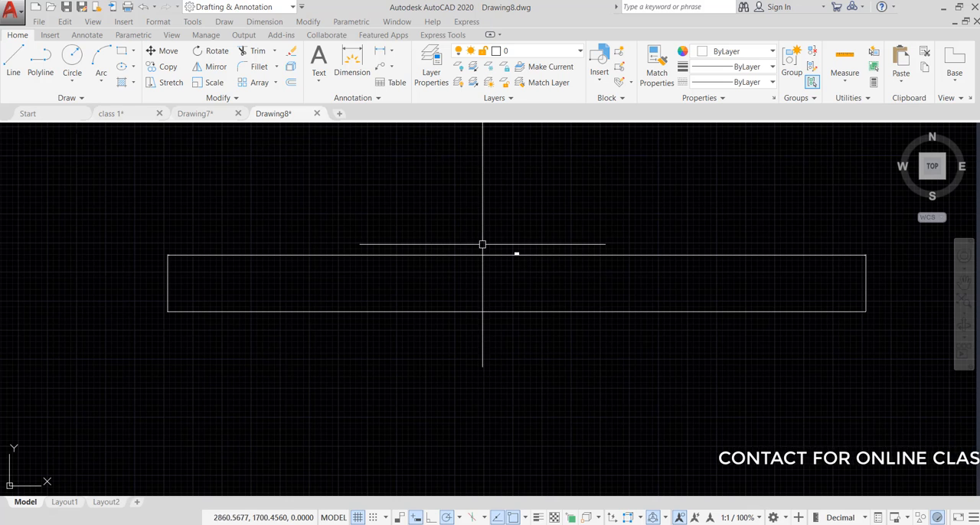
pyautogui.click(193, 114)
pyautogui.scroll(4, 537, 239)
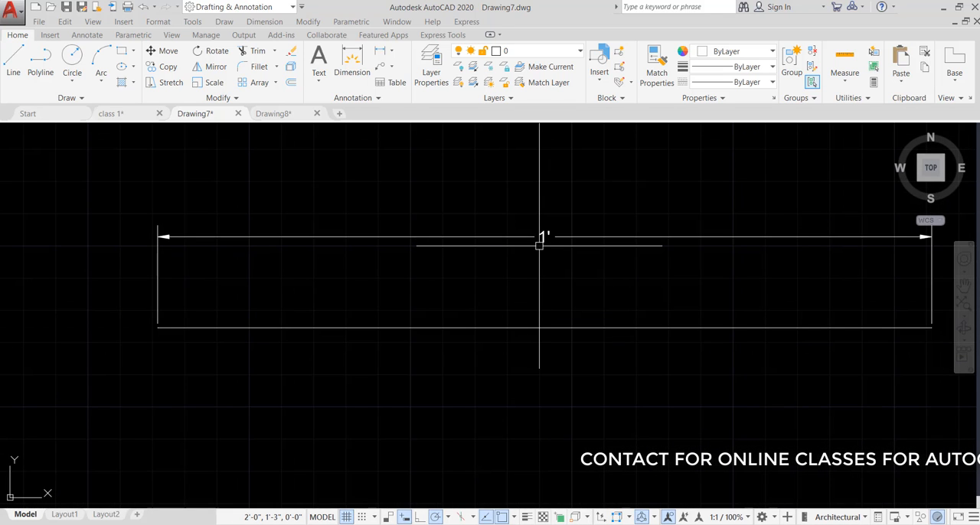
pyautogui.click(115, 114)
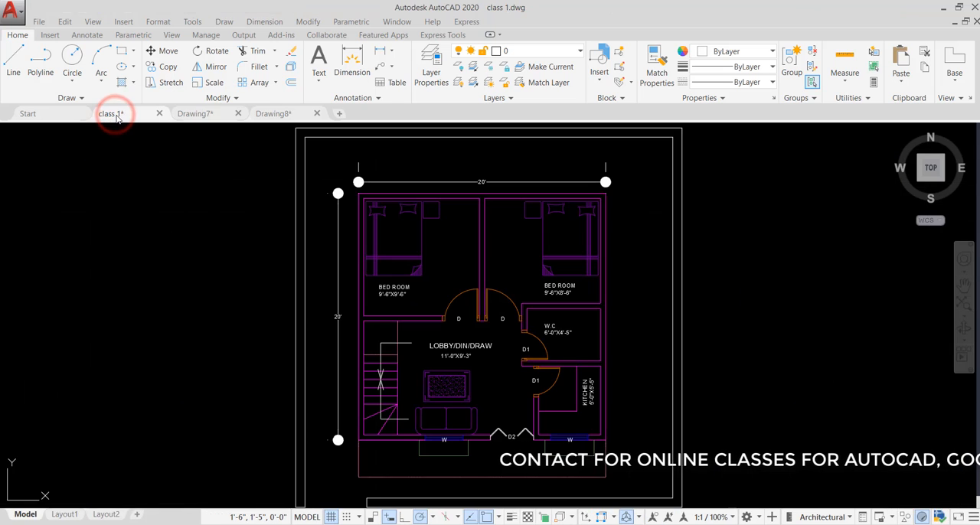
# Copy the horizontal line and its 1' dimension from Drawing7 to the clipboard
pyautogui.click(206, 112)
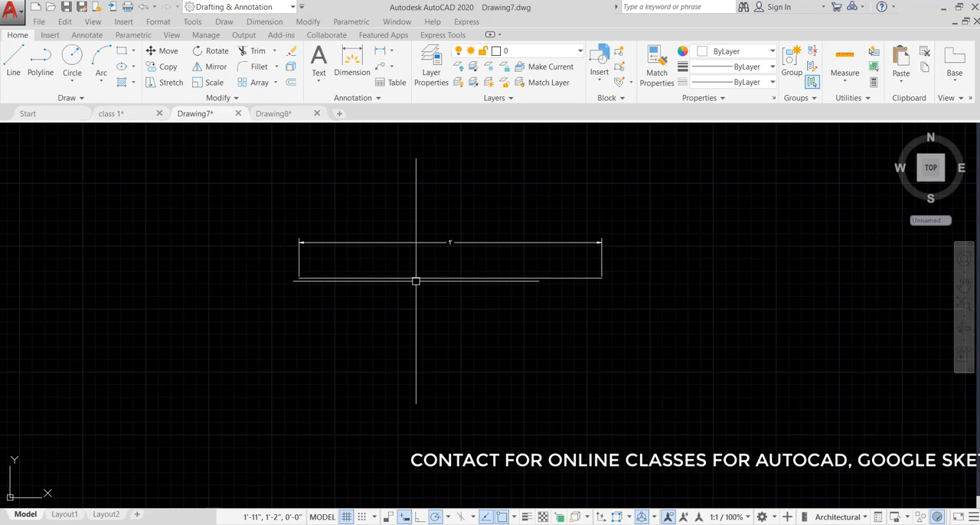
pyautogui.click(655, 239)
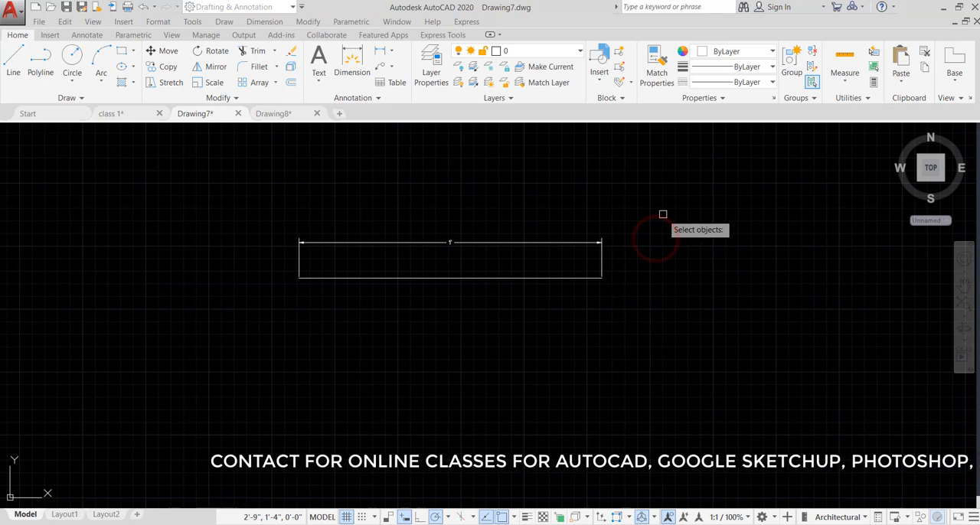
pyautogui.click(692, 199)
pyautogui.click(210, 331)
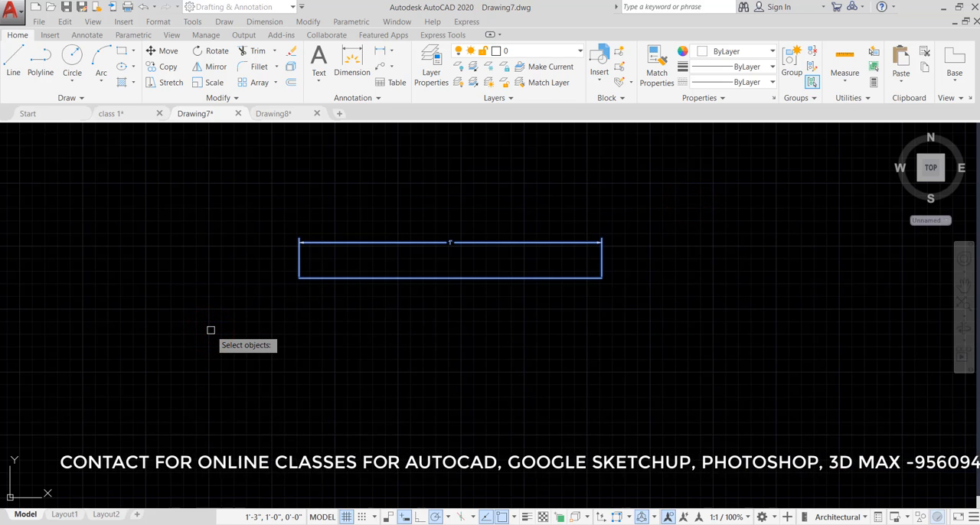
pyautogui.rightClick(210, 331)
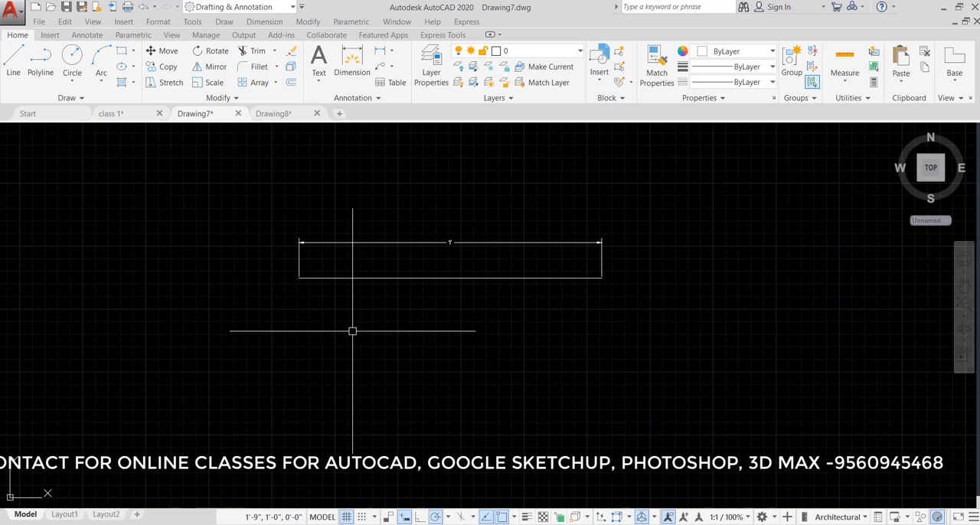
# Paste the copied line and dimension into Drawing8, just below the large 1200 dimension
pyautogui.click(277, 115)
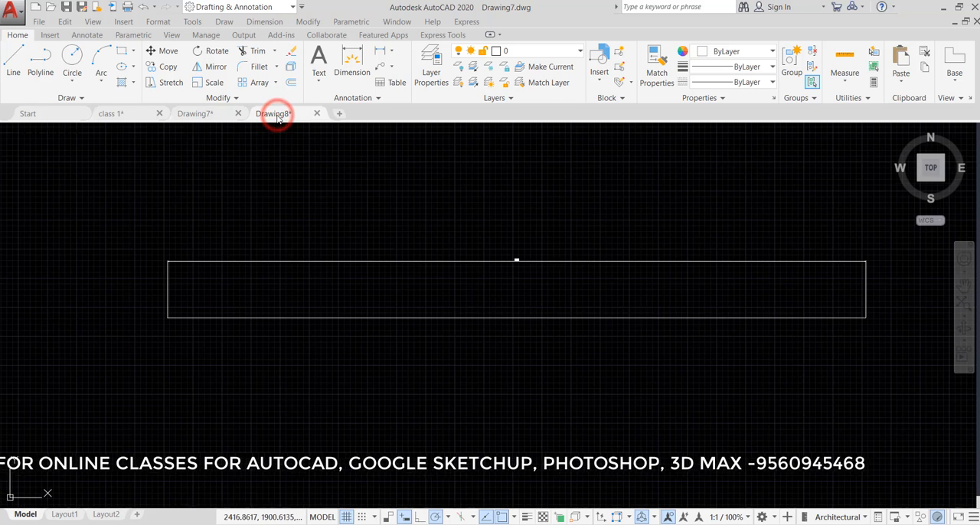
pyautogui.scroll(-4, 493, 243)
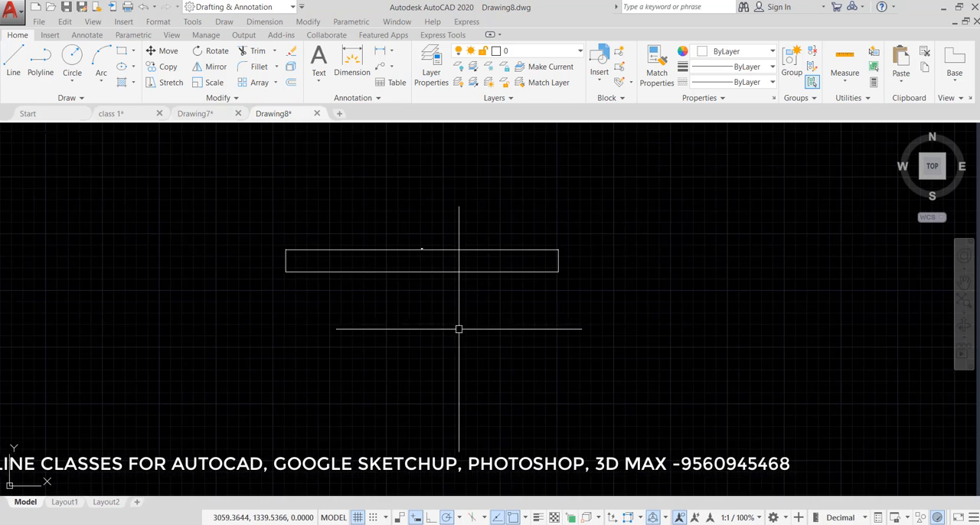
pyautogui.hotkey('ctrl', 'v')
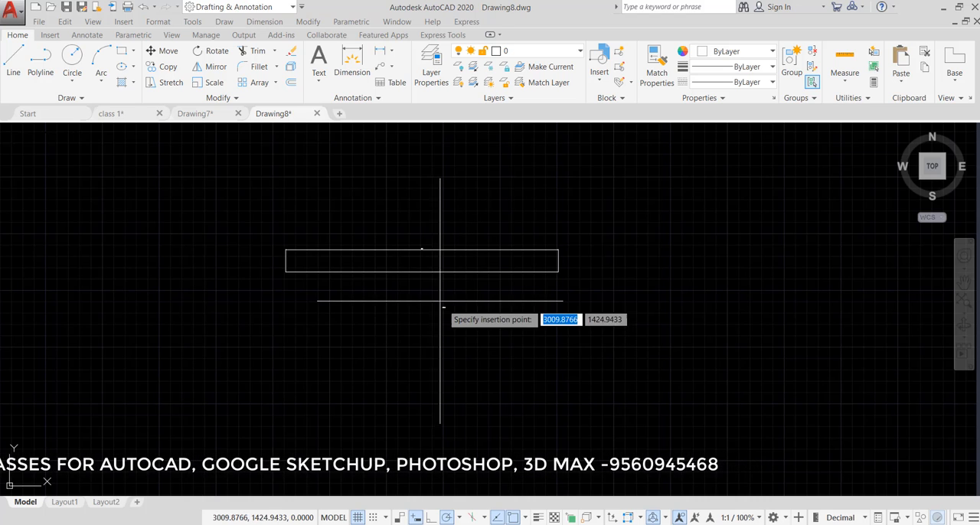
pyautogui.click(418, 319)
pyautogui.scroll(12, 415, 323)
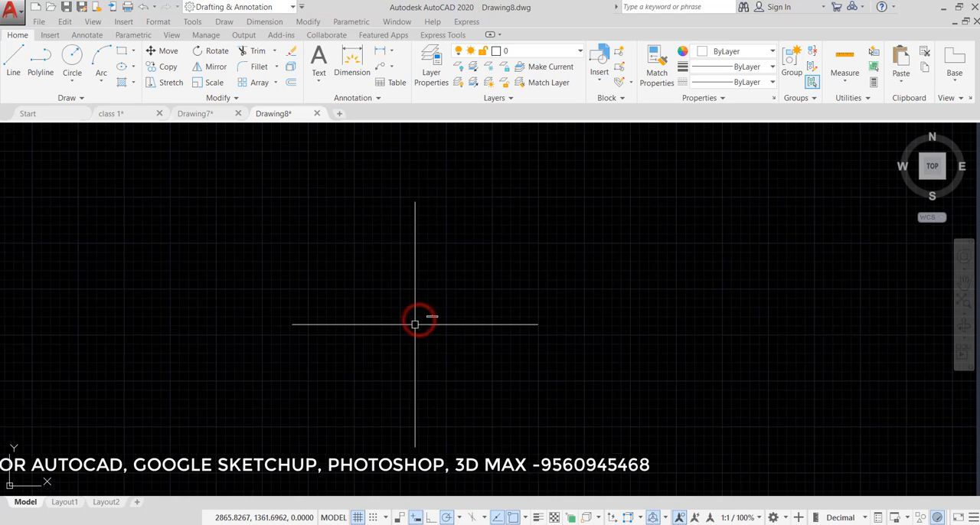
pyautogui.scroll(9, 454, 296)
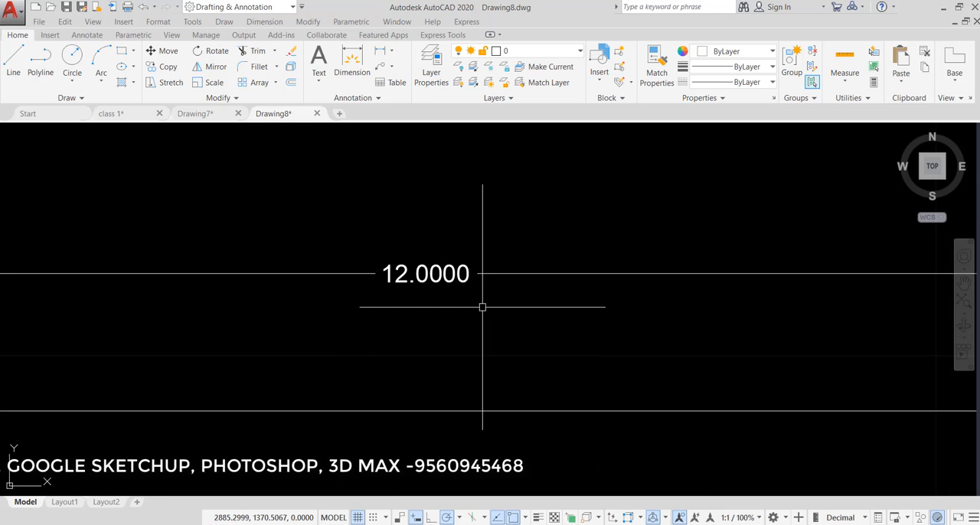
pyautogui.scroll(-15, 483, 307)
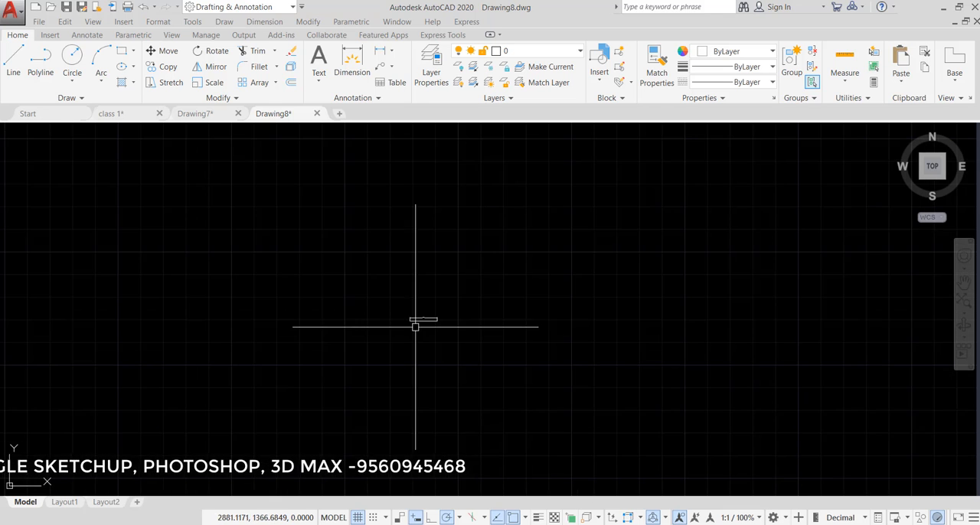
pyautogui.scroll(-4, 413, 281)
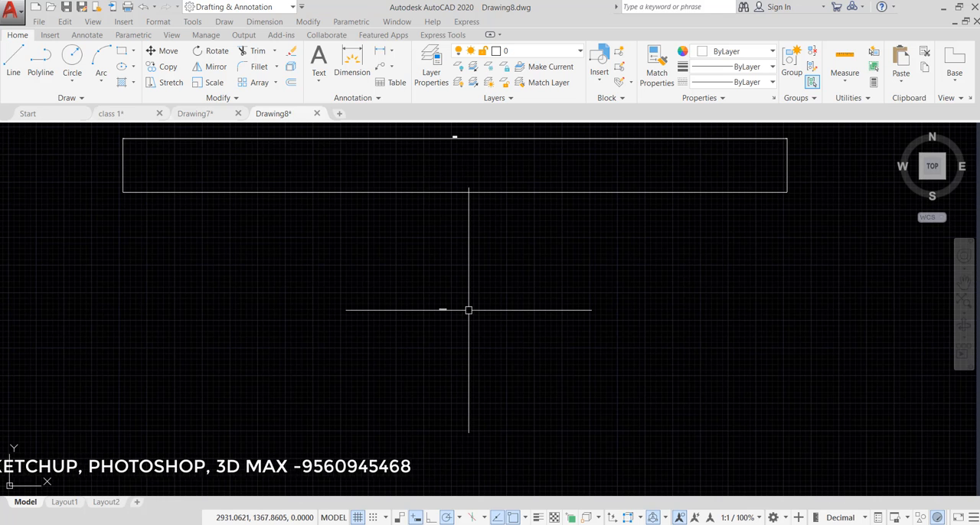
# Scale the pasted line and dimension from the line's left end, using its full length as reference and 300 as the new length
pyautogui.press('Return')
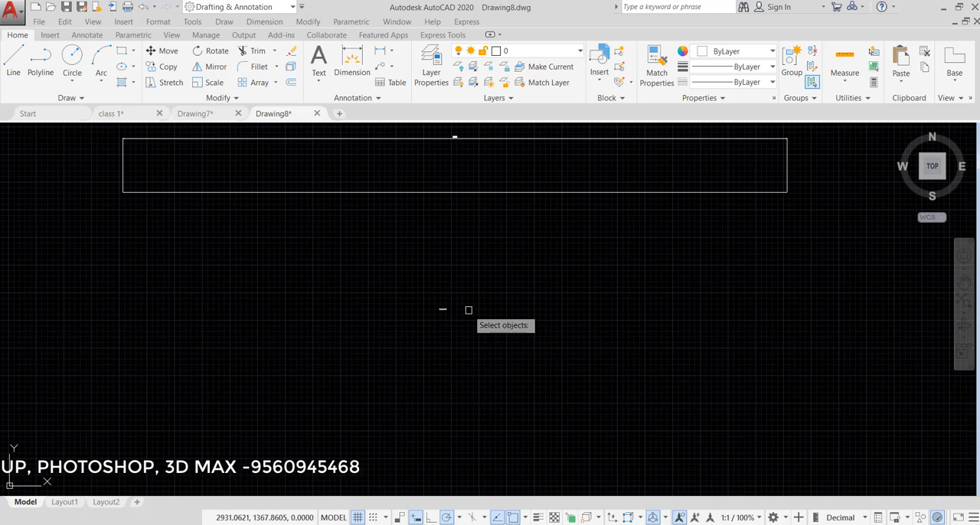
pyautogui.scroll(8, 464, 308)
pyautogui.click(545, 271)
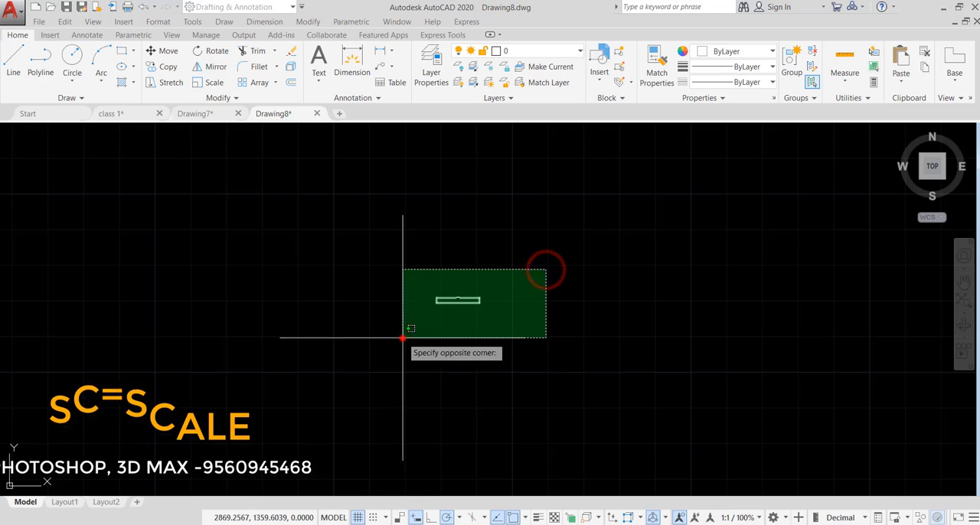
pyautogui.click(400, 339)
pyautogui.scroll(12, 506, 276)
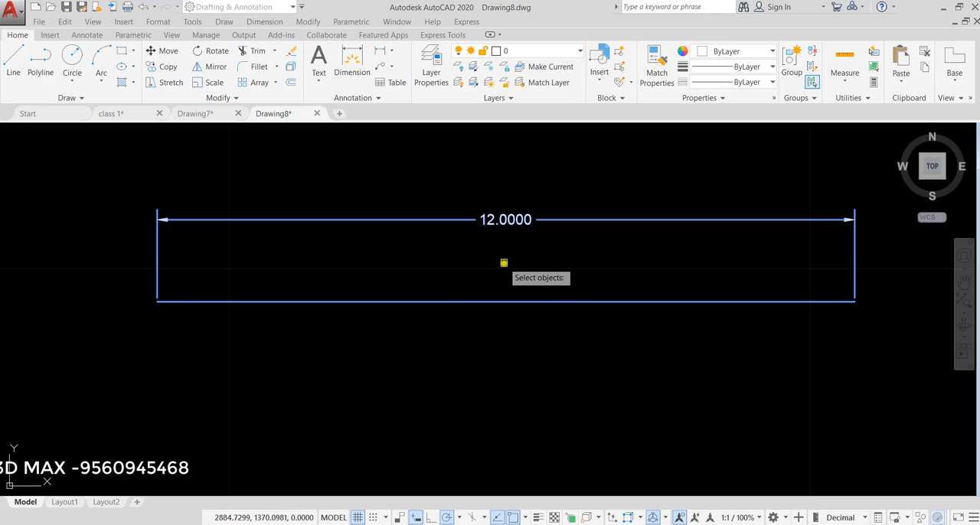
pyautogui.press('Return')
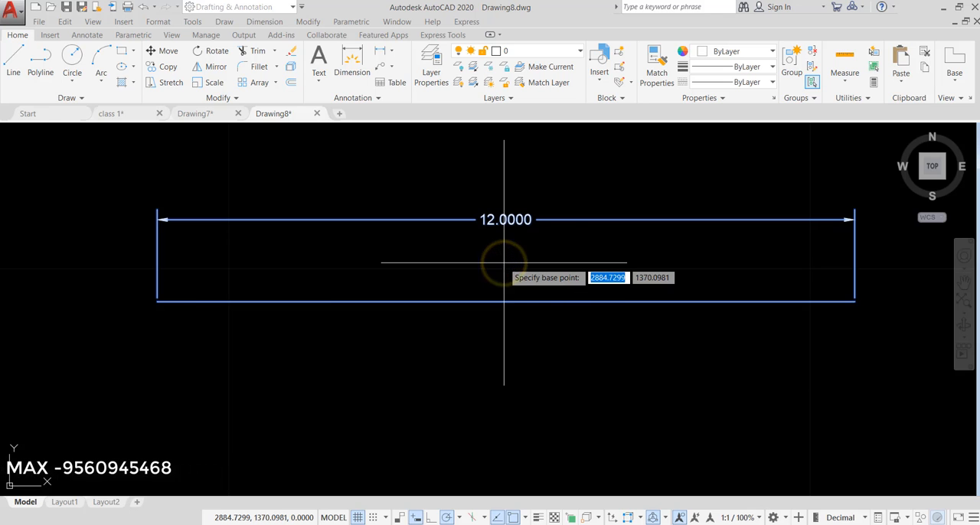
pyautogui.click(156, 301)
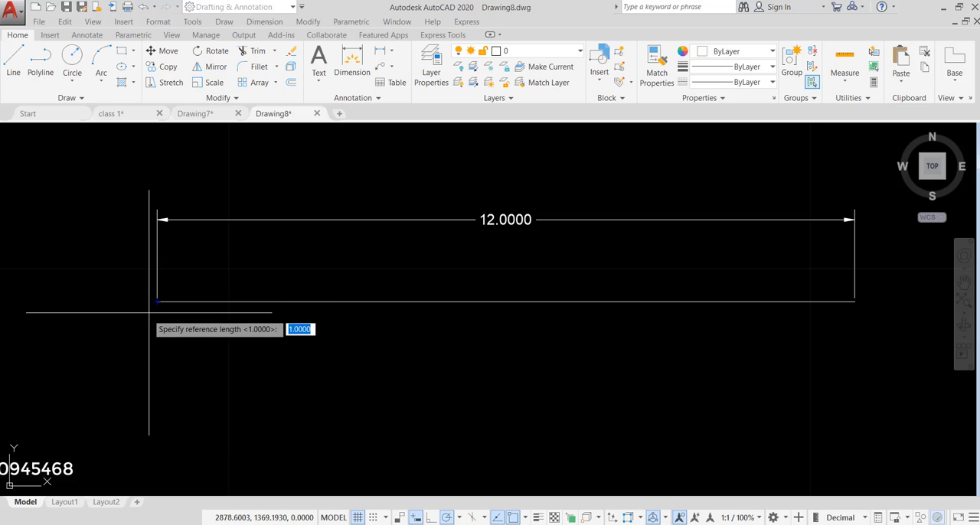
pyautogui.click(156, 301)
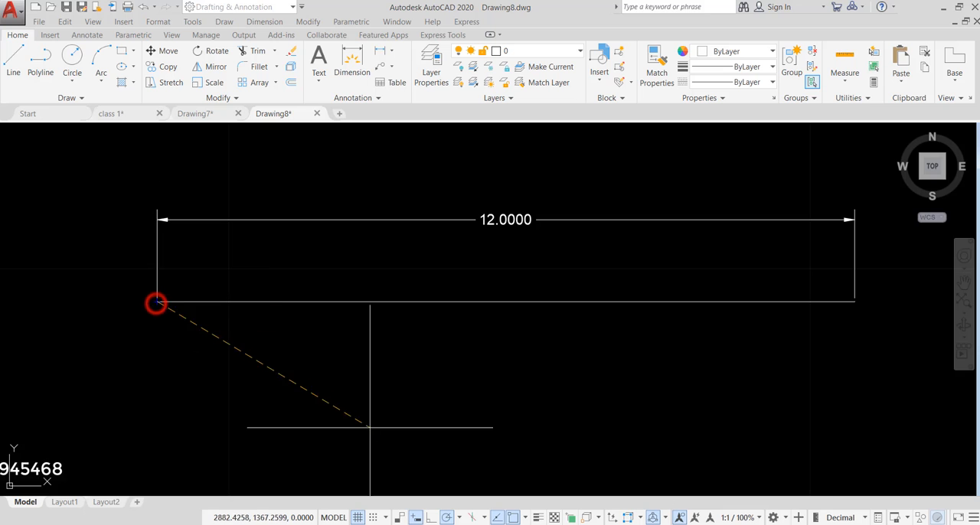
pyautogui.click(855, 301)
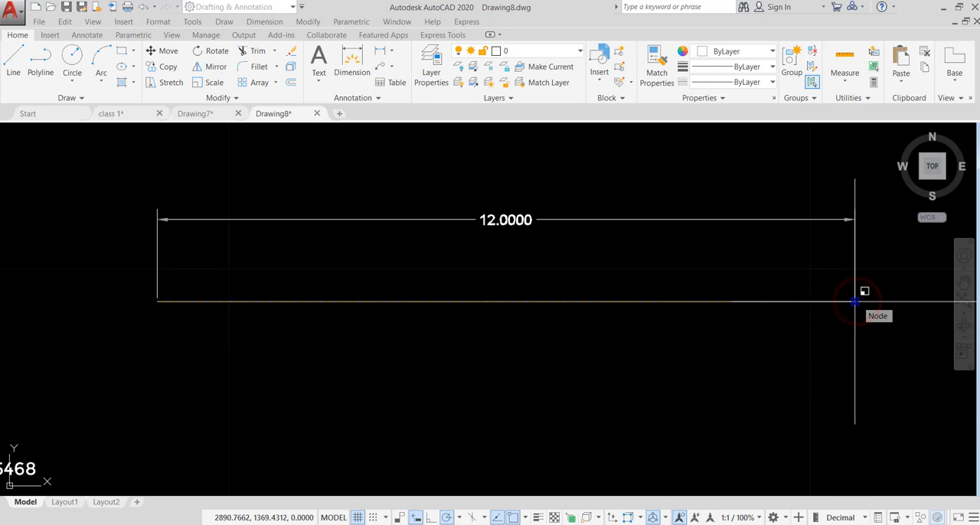
pyautogui.write('300')
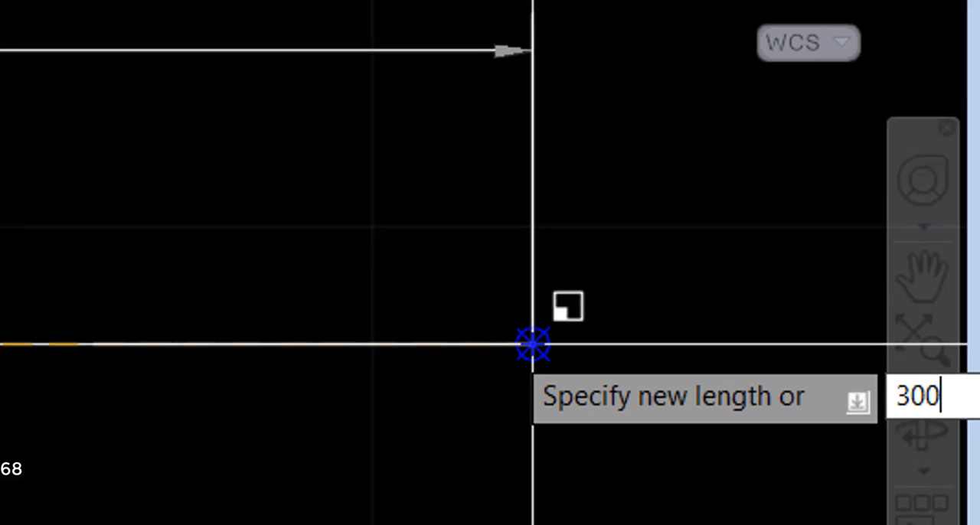
pyautogui.press('Return')
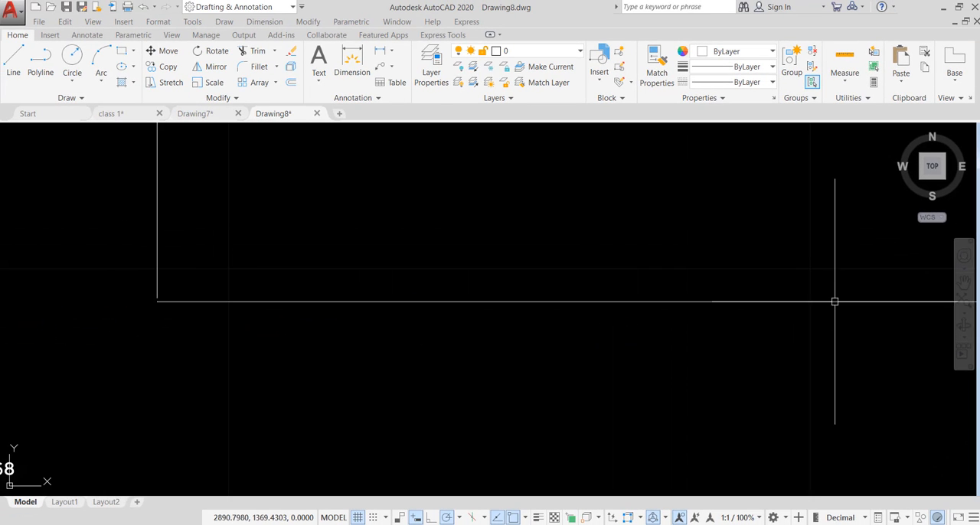
# Inspect the dimension text of the scaled line and compare it with the 1200 dimension above
pyautogui.scroll(-5, 541, 391)
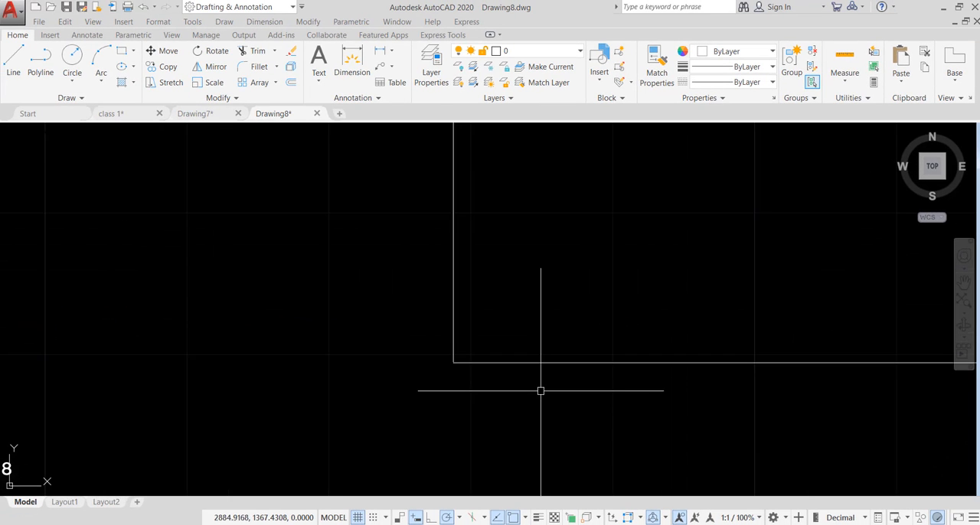
pyautogui.scroll(8, 430, 326)
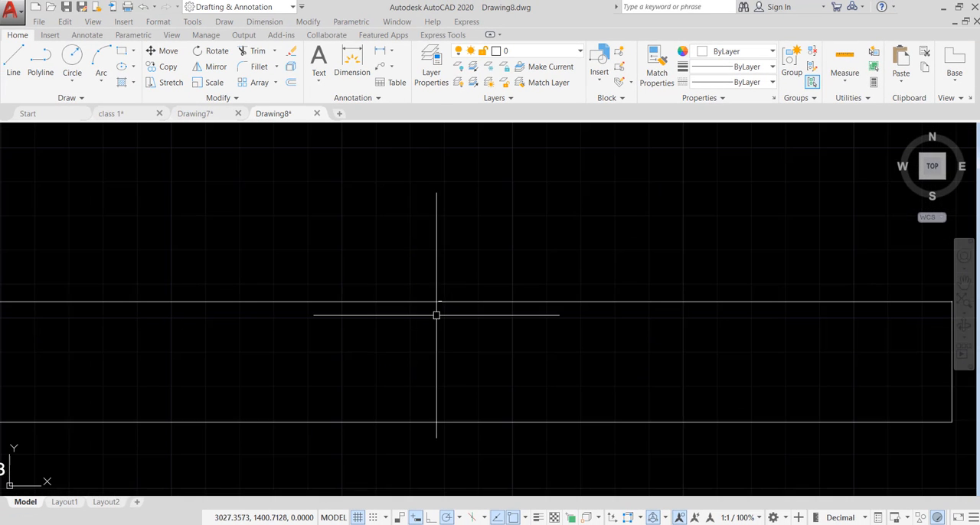
pyautogui.scroll(-5, 459, 317)
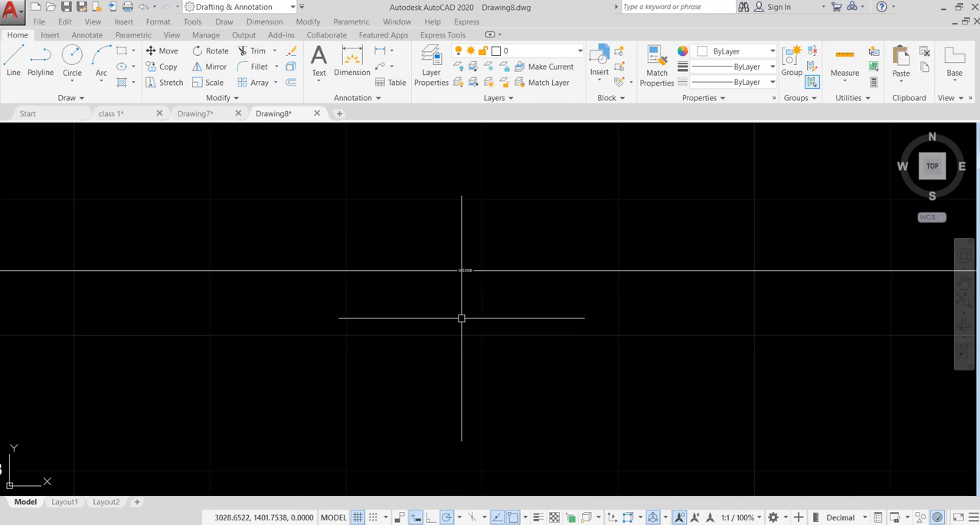
pyautogui.scroll(5, 411, 258)
pyautogui.scroll(2, 376, 206)
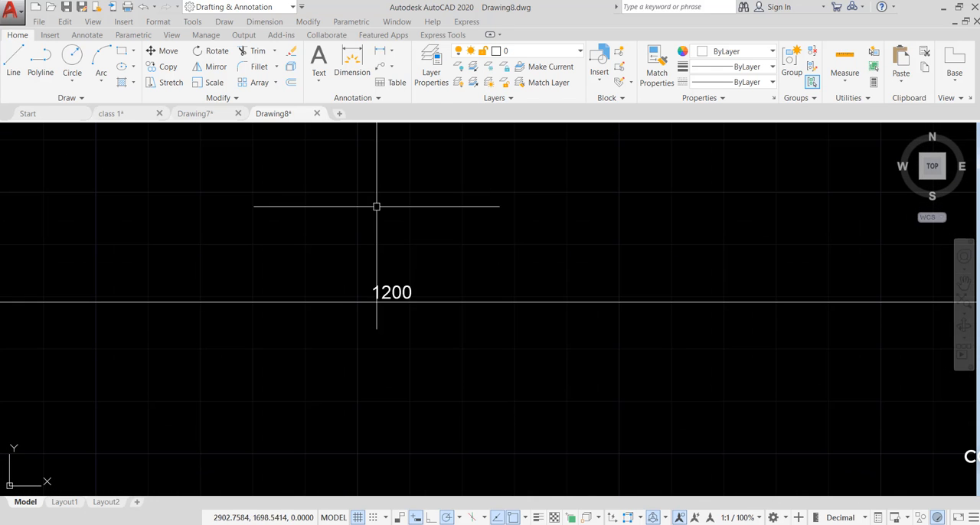
pyautogui.scroll(-5, 453, 219)
pyautogui.scroll(2, 462, 298)
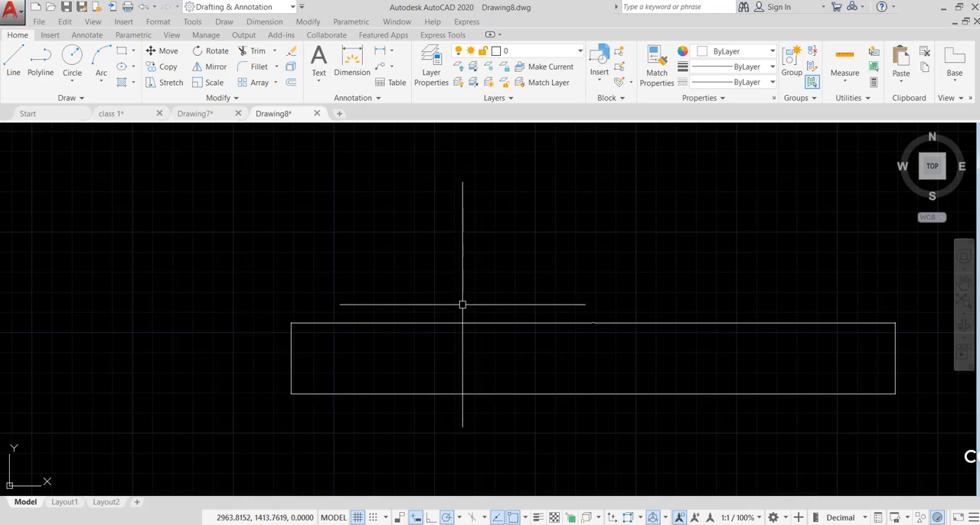
# Erase the pasted dimension above the scaled line, keeping the line itself
pyautogui.scroll(2, 582, 295)
pyautogui.click(612, 310)
pyautogui.click(538, 383)
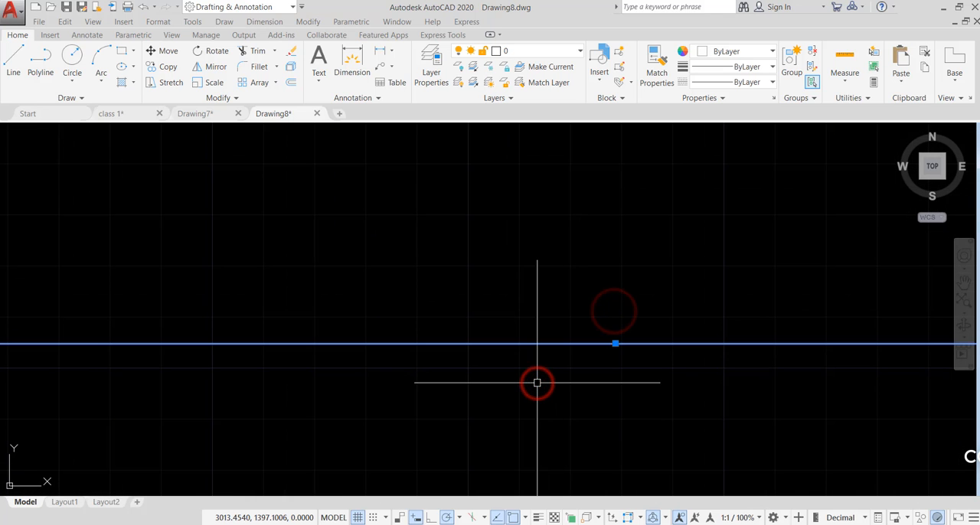
pyautogui.write('e')
pyautogui.press('Return')
# Add a linear dimension between the two ends of the scaled line, placed just below it, and check its text
pyautogui.scroll(-3, 488, 304)
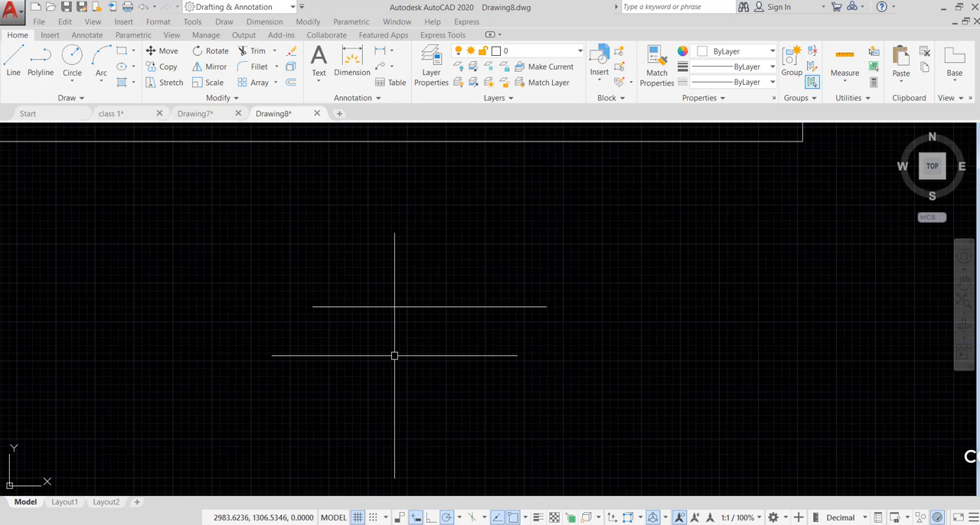
pyautogui.write('dli')
pyautogui.press('Return')
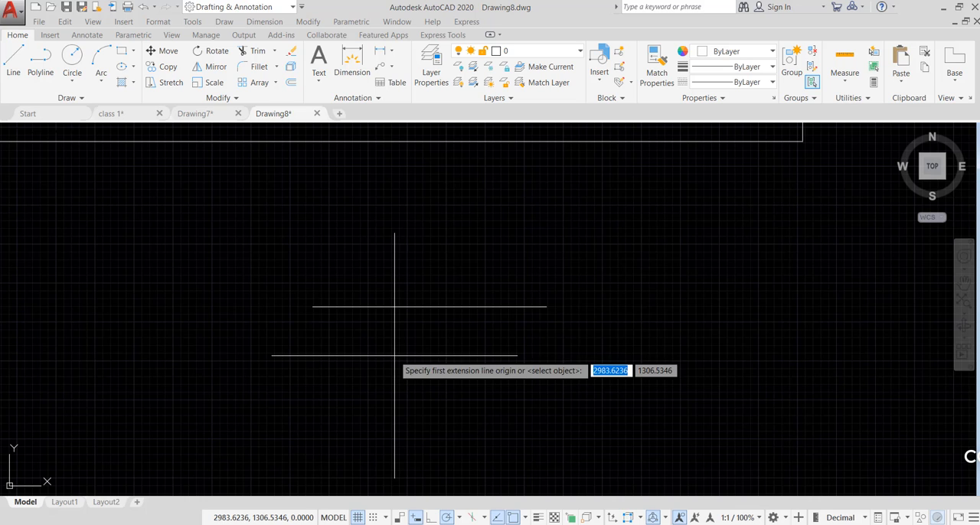
pyautogui.click(312, 307)
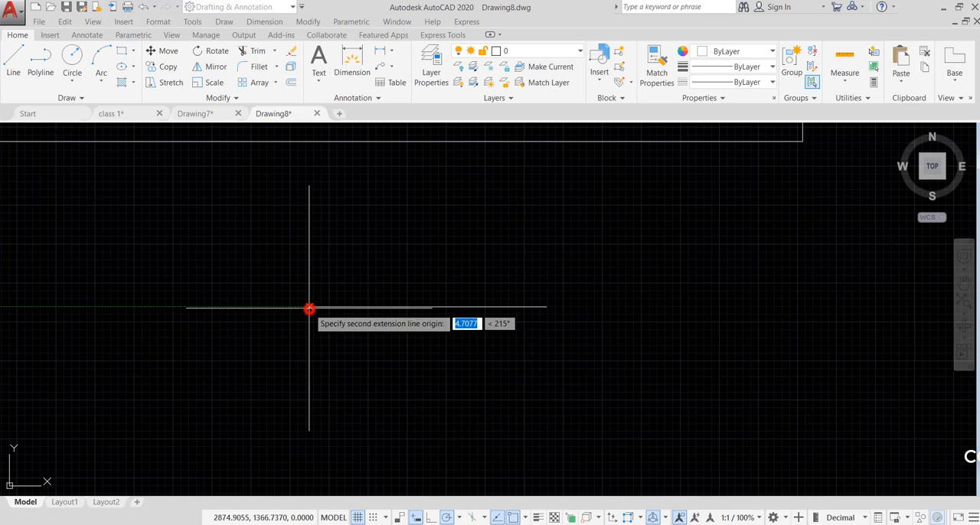
pyautogui.click(545, 308)
pyautogui.click(545, 328)
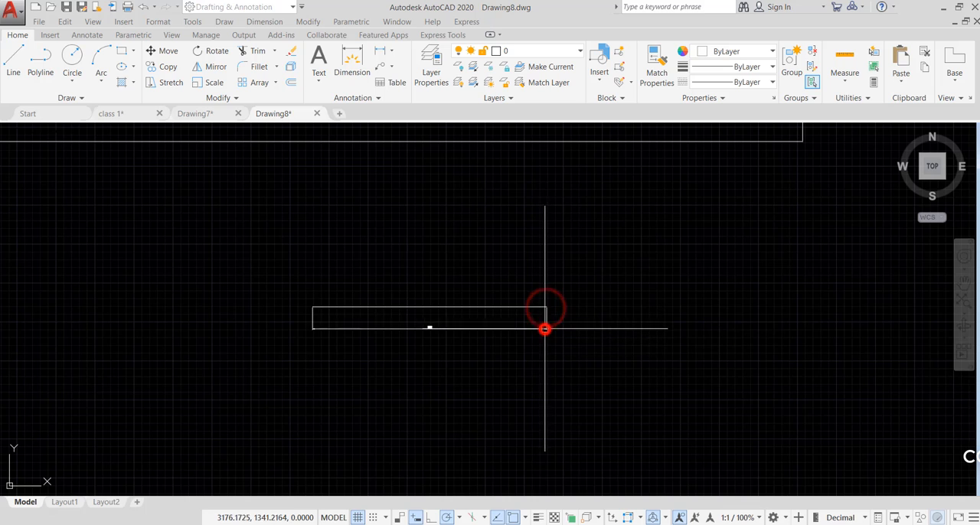
pyautogui.scroll(5, 544, 328)
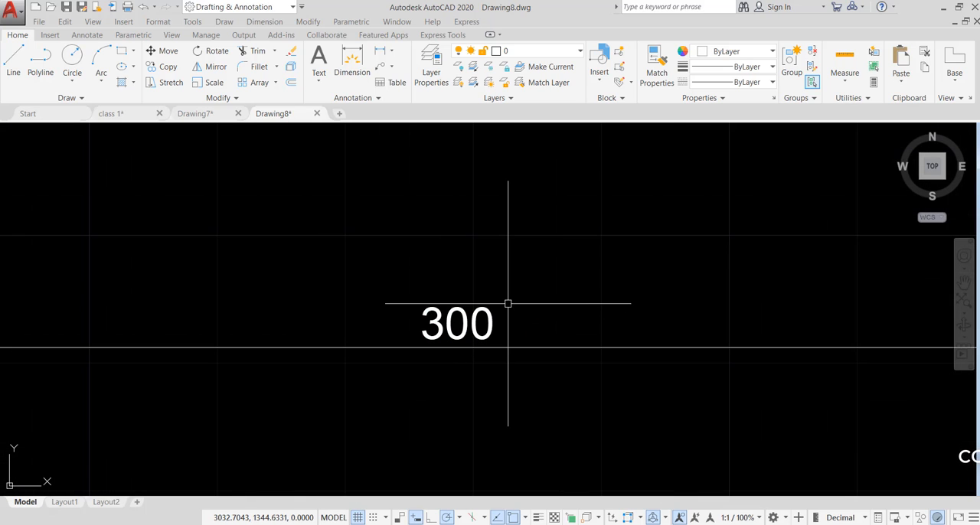
pyautogui.scroll(-4, 518, 322)
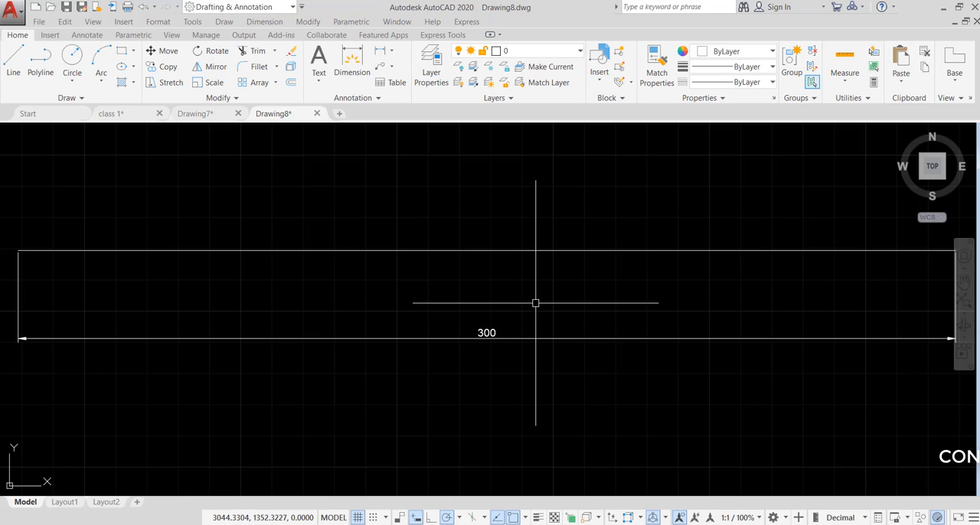
# Compare the new dimension with the large 1200 dimension above it and with the original one-foot line in Drawing7
pyautogui.scroll(-4, 535, 303)
pyautogui.scroll(2, 475, 313)
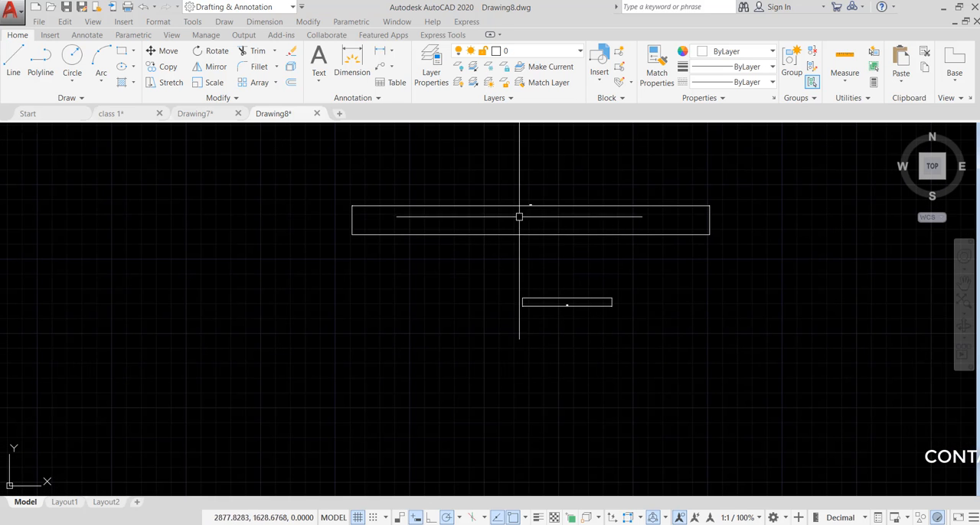
pyautogui.click(201, 113)
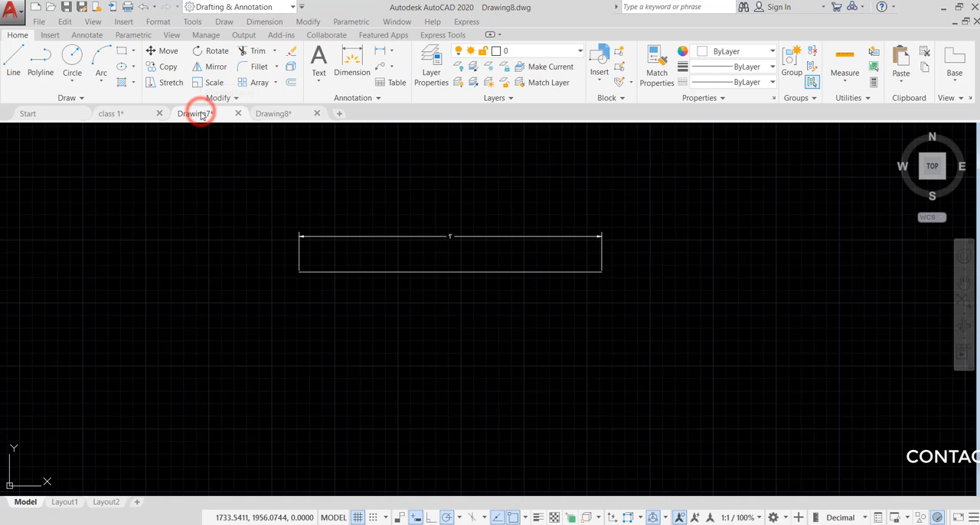
pyautogui.scroll(2, 446, 242)
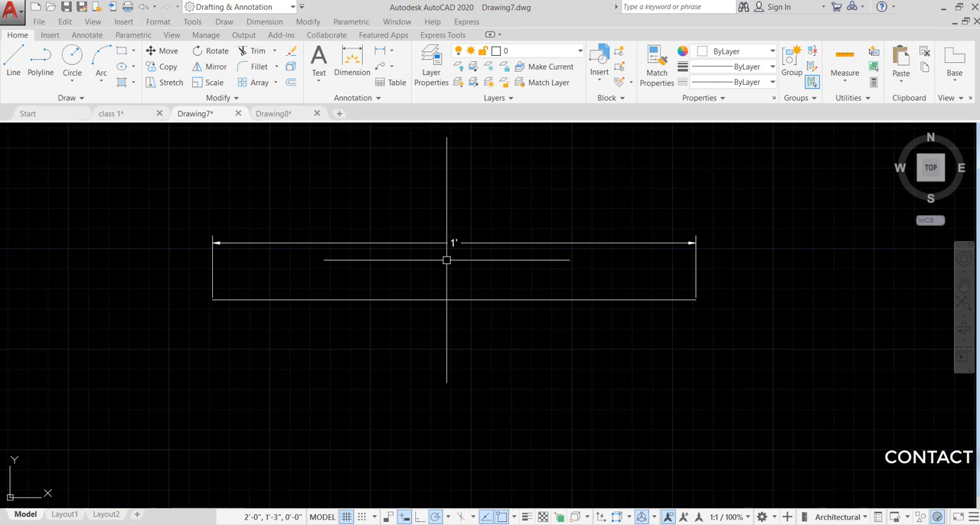
pyautogui.click(288, 114)
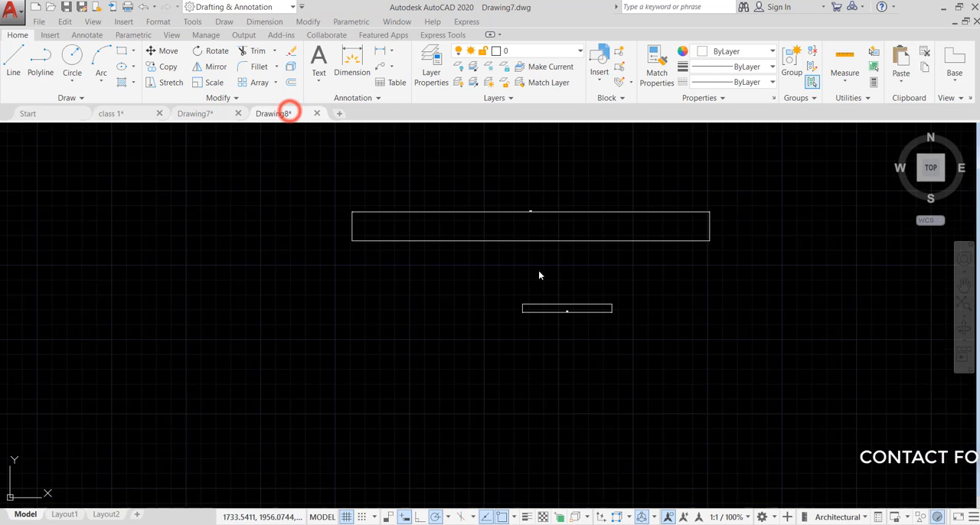
pyautogui.scroll(6, 530, 205)
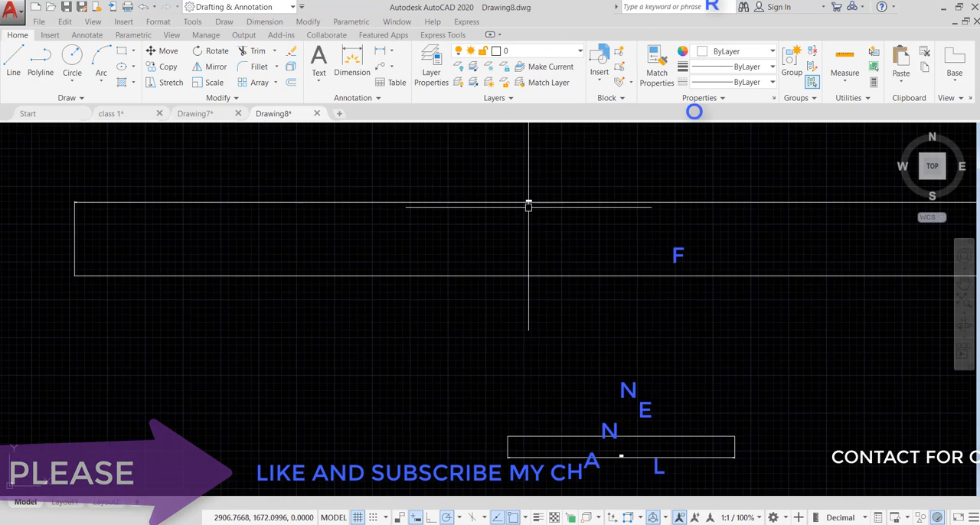
pyautogui.scroll(-6, 498, 210)
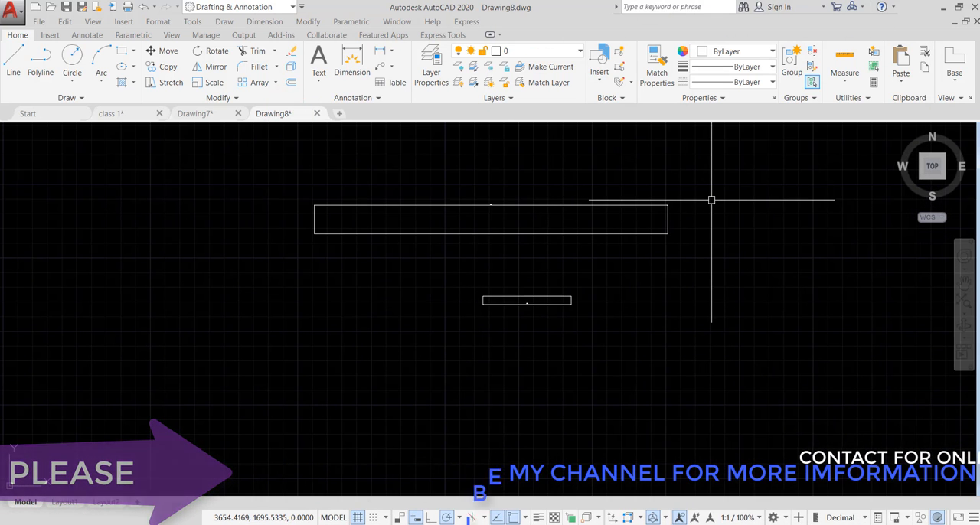
# Copy the large 1200 line and its dimension in Drawing8 with a base point beyond their upper right corner
pyautogui.hotkey('ctrl', 'shift', 'c')
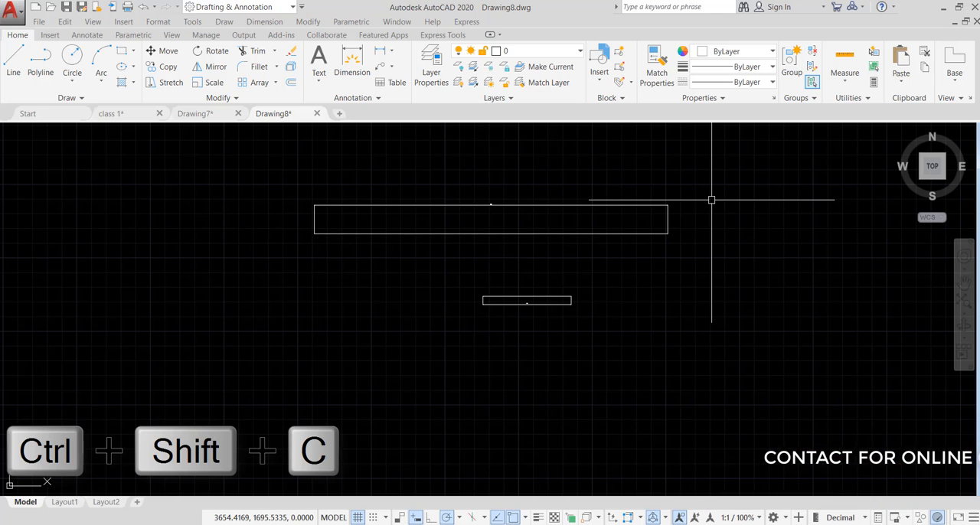
pyautogui.click(711, 200)
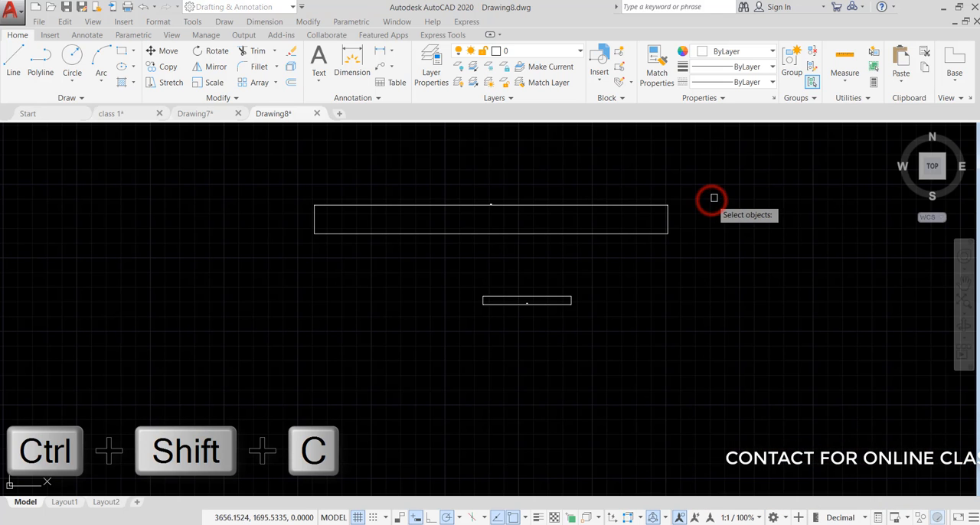
pyautogui.click(739, 175)
pyautogui.click(231, 256)
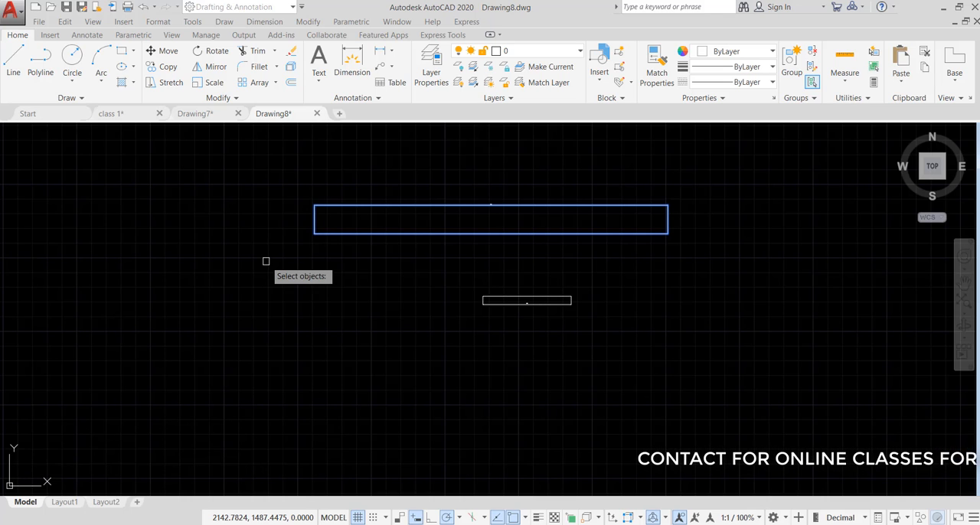
pyautogui.press('Return')
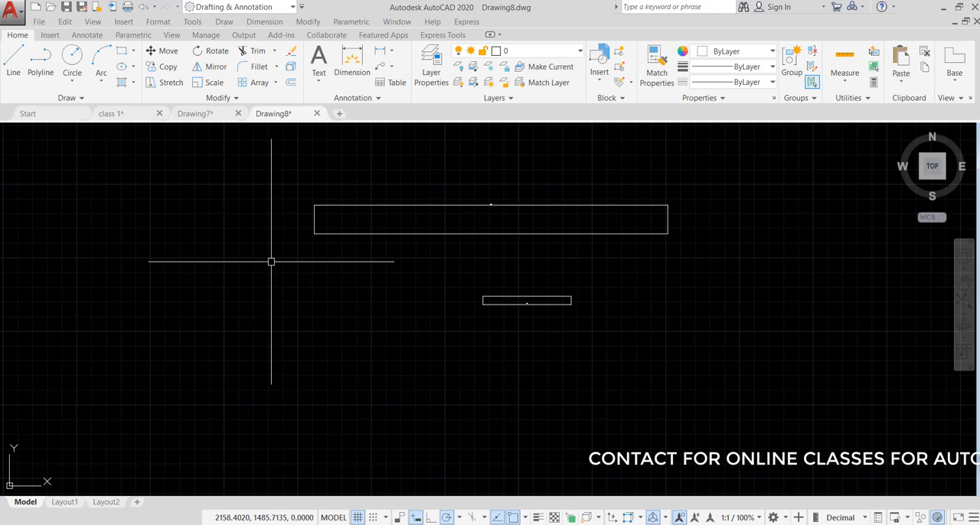
# Paste the copied 1200 line and dimension into Drawing7 with the insertion point below the one-foot line, and look for them
pyautogui.click(201, 114)
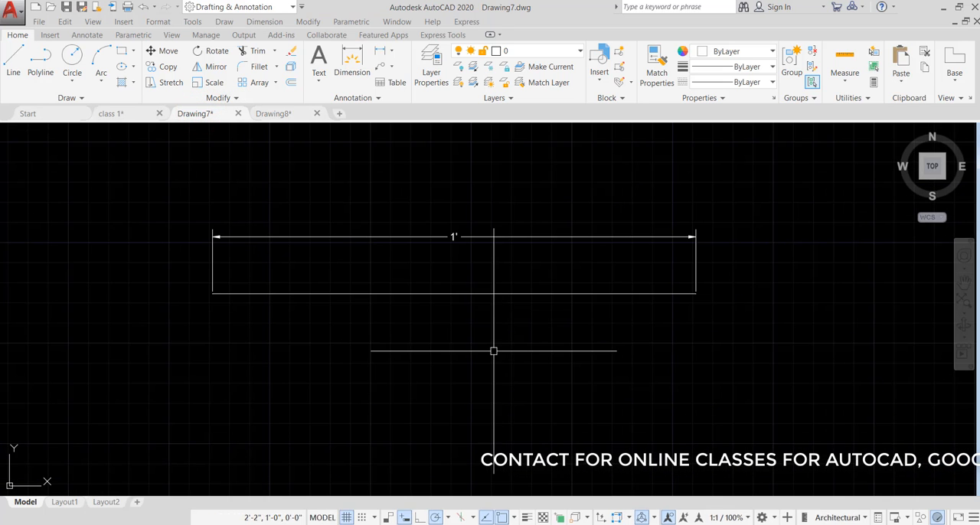
pyautogui.hotkey('ctrl', 'v')
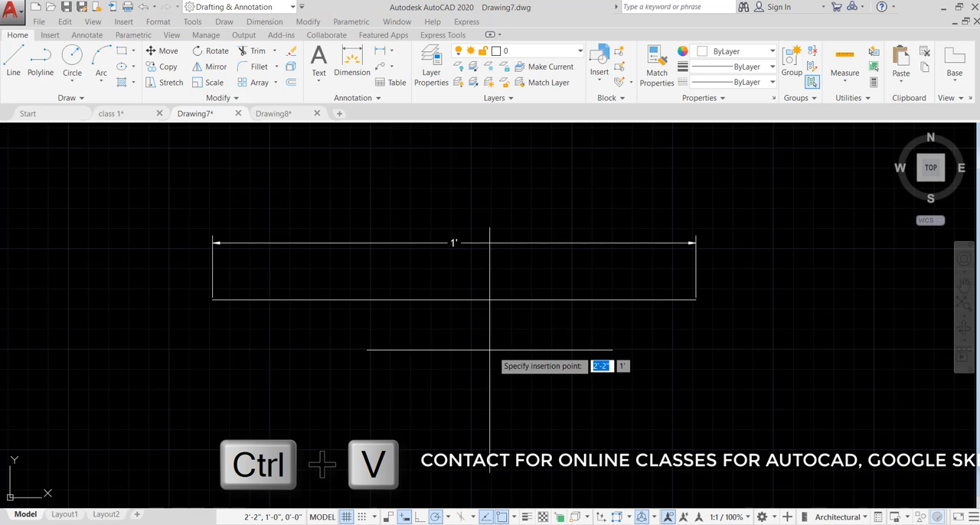
pyautogui.scroll(-4, 483, 333)
pyautogui.click(467, 367)
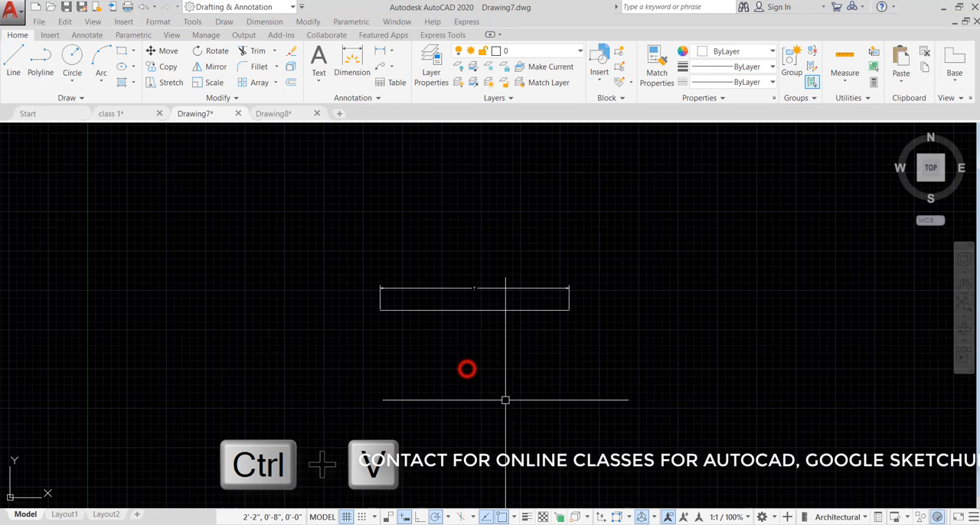
pyautogui.scroll(-3, 436, 324)
pyautogui.scroll(-2, 395, 323)
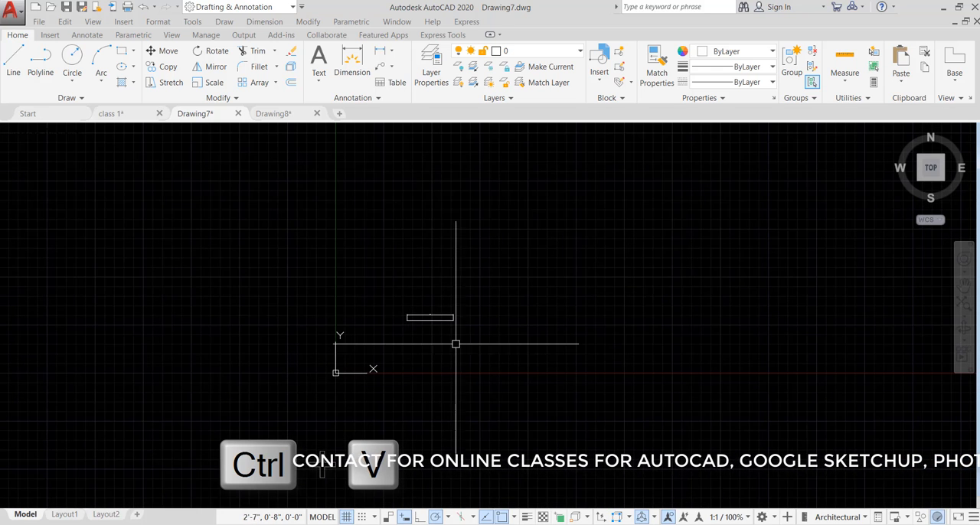
pyautogui.scroll(8, 435, 329)
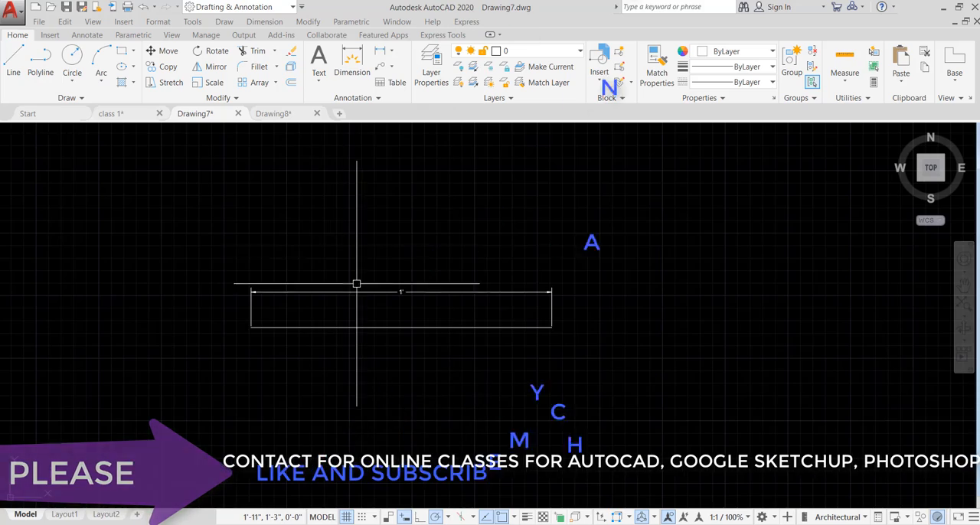
pyautogui.scroll(3, 398, 303)
pyautogui.scroll(-5, 424, 322)
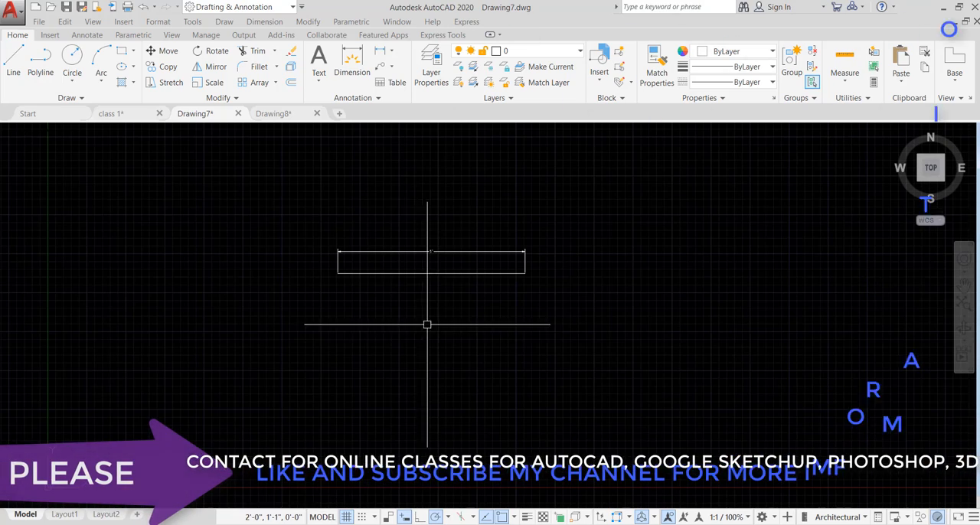
# Return to Drawing8 and copy the 1200 line and dimension again with a base point below the line near its right end
pyautogui.click(274, 115)
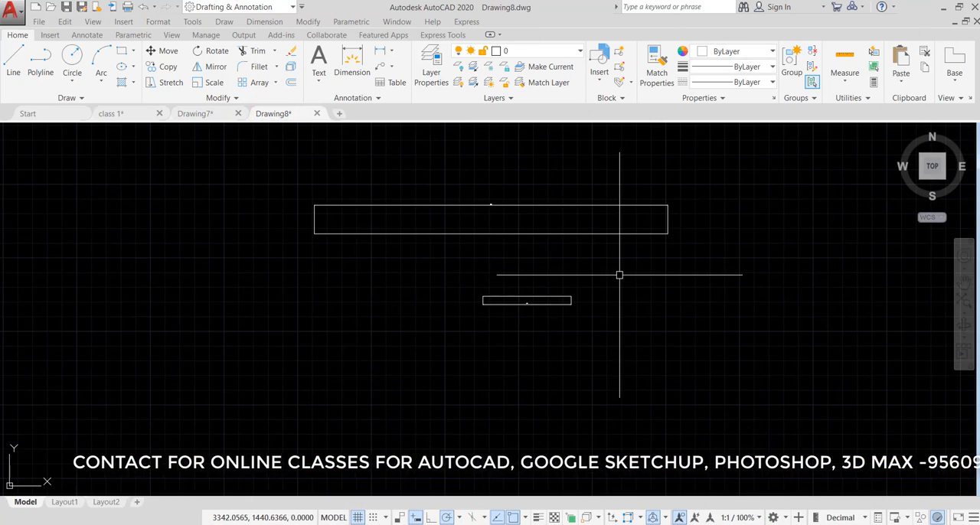
pyautogui.hotkey('ctrl', 'shift', 'c')
pyautogui.click(636, 273)
pyautogui.click(724, 175)
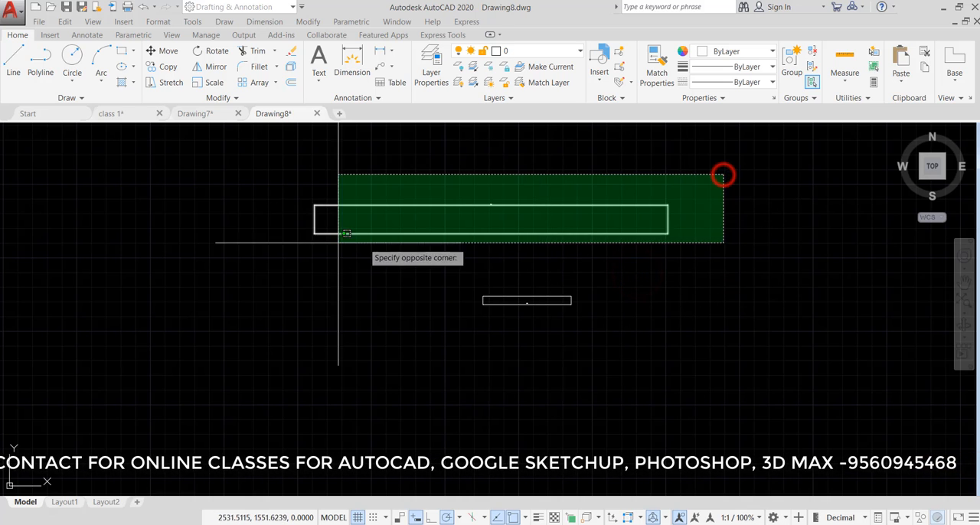
pyautogui.click(248, 251)
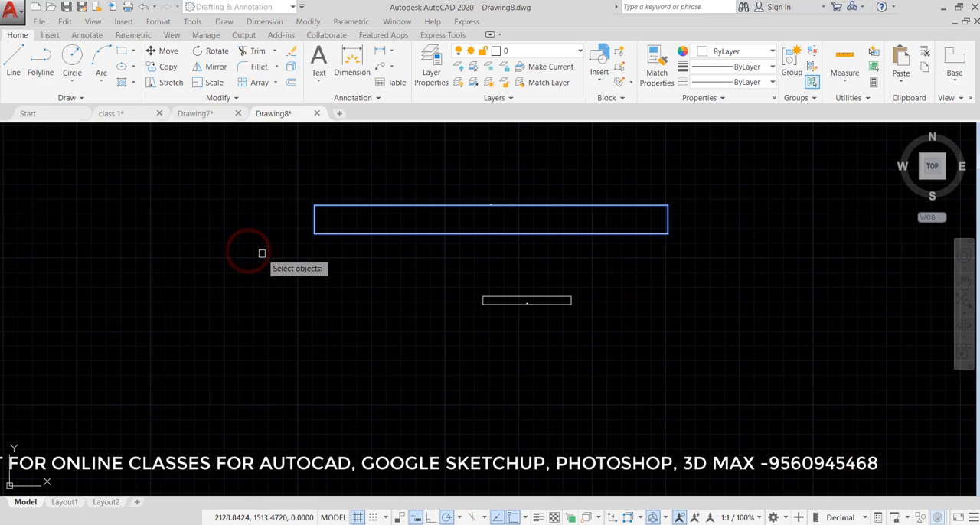
pyautogui.rightClick(669, 274)
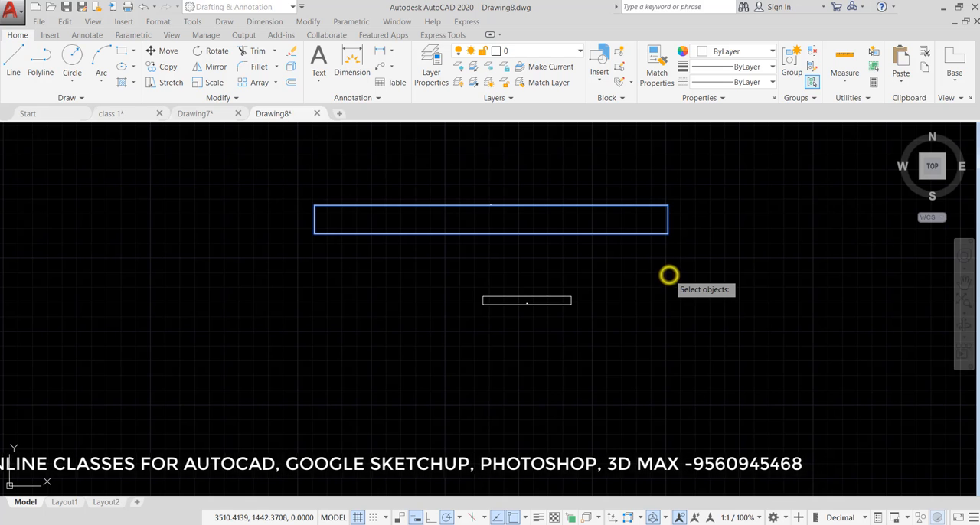
# Paste the recopied 1200 line and dimension into Drawing7, inserting them at a point just below the one-foot line
pyautogui.click(188, 113)
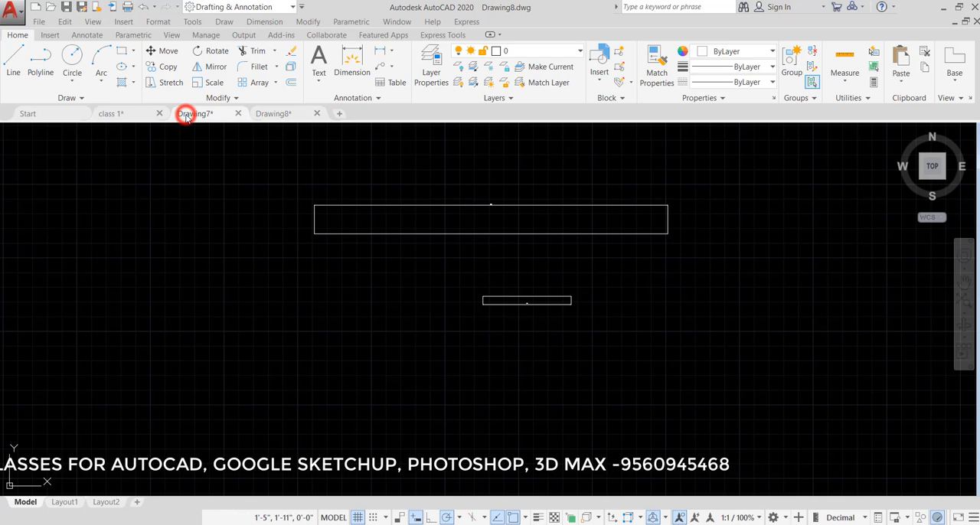
pyautogui.hotkey('ctrl', 'v')
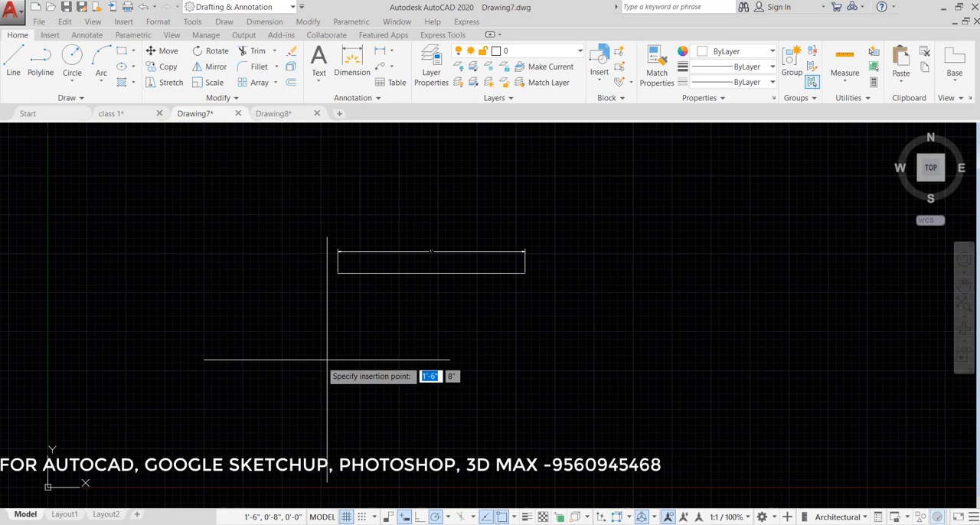
pyautogui.click(473, 338)
# Erase the lower of the two pasted 1200 lines together with its dimension in Drawing7
pyautogui.scroll(5, 459, 341)
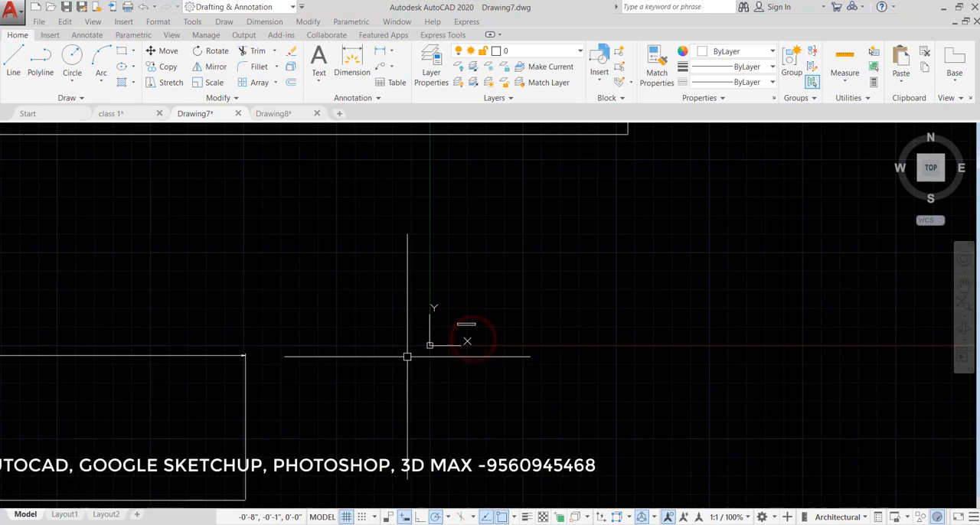
pyautogui.scroll(-4, 459, 394)
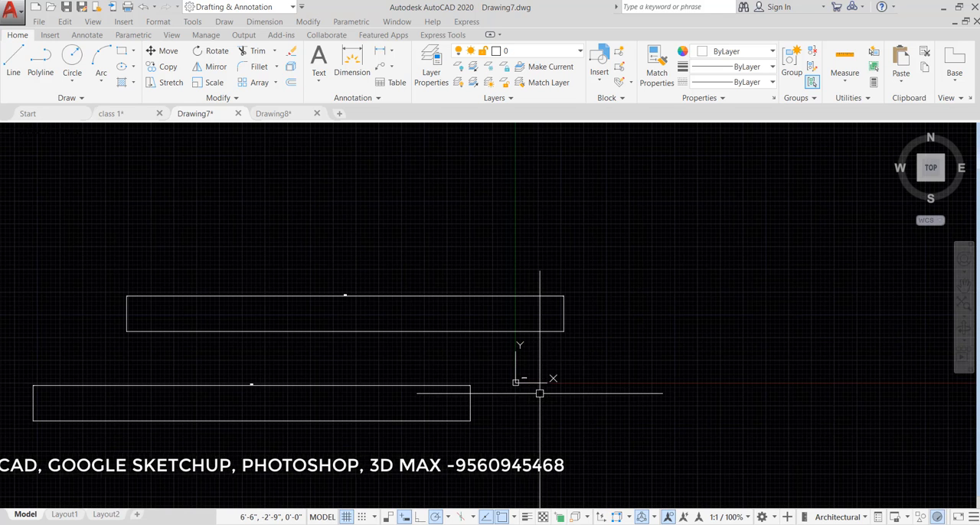
pyautogui.click(483, 376)
pyautogui.click(2, 444)
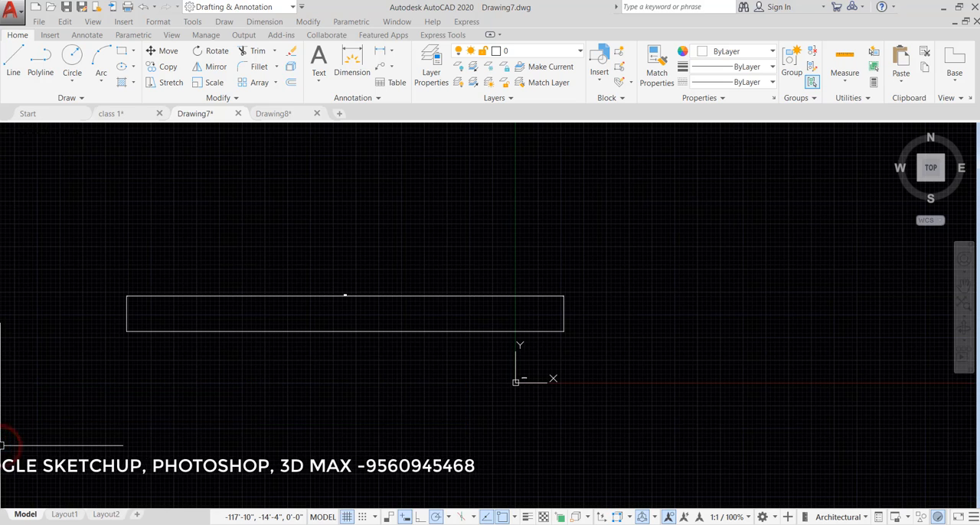
# Check the pasted 1200 line by adding a linear dimension below it between its ends, and erase that dimension
pyautogui.scroll(8, 343, 298)
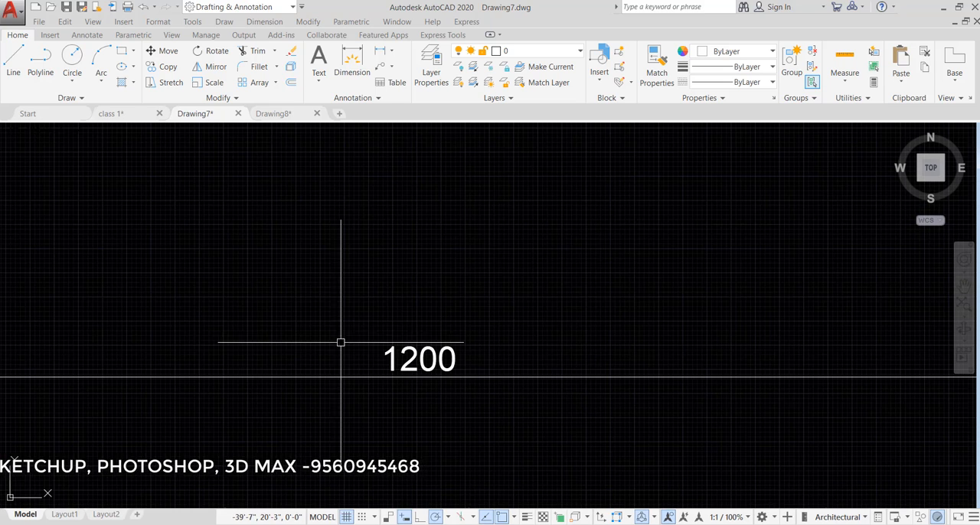
pyautogui.scroll(-10, 462, 348)
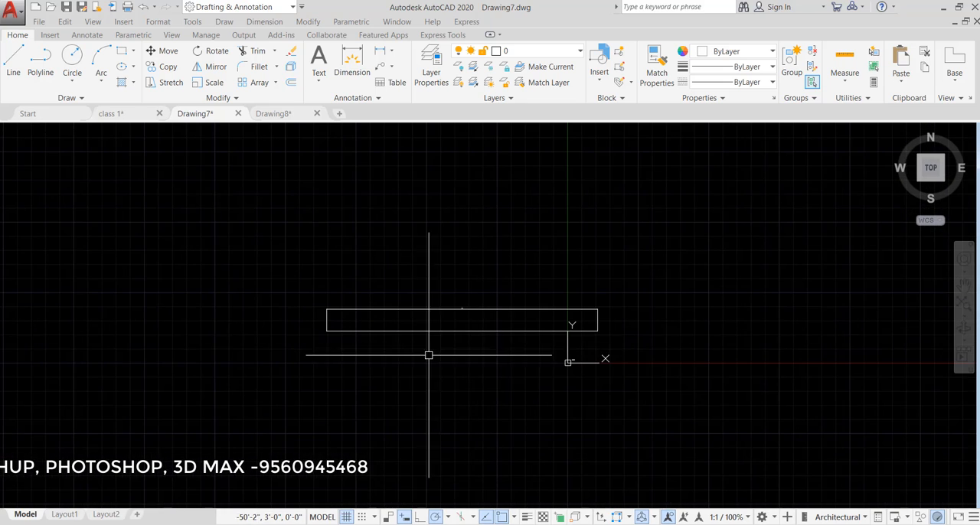
pyautogui.scroll(4, 427, 352)
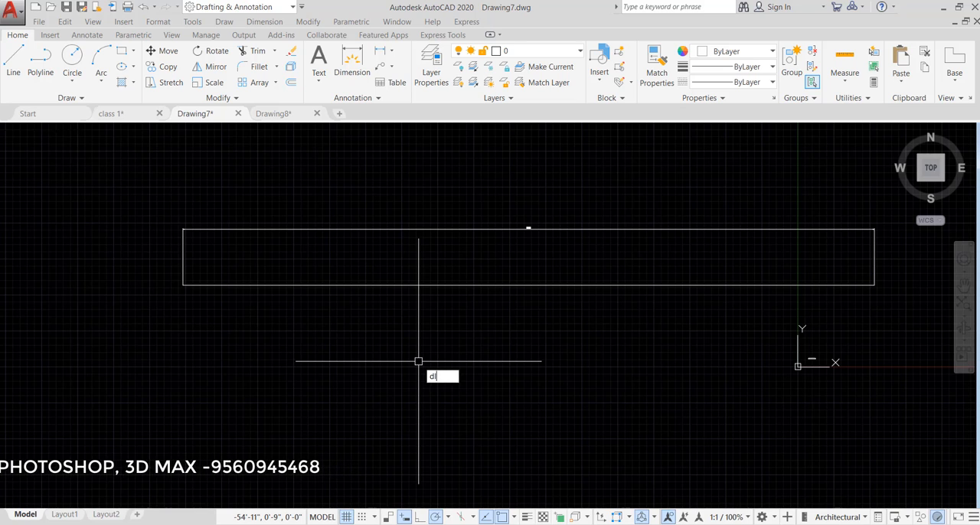
pyautogui.press('Return')
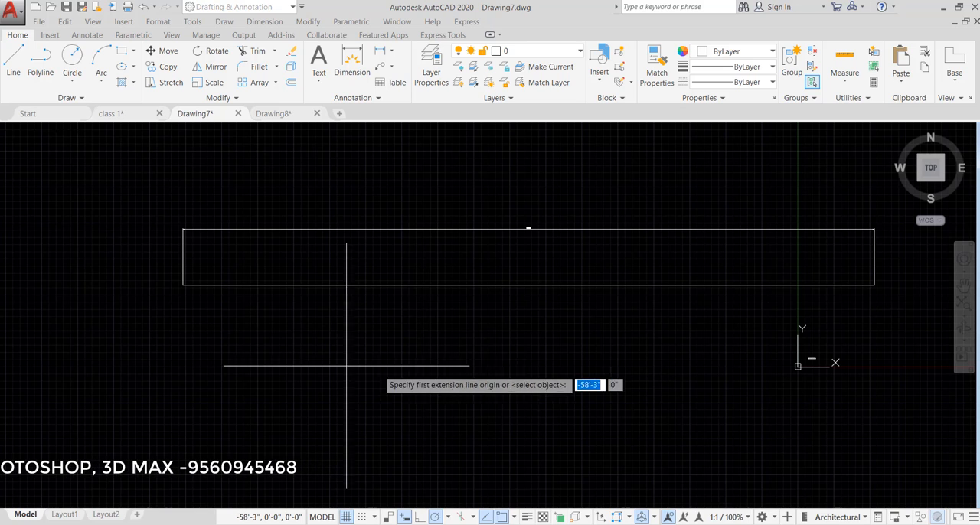
pyautogui.click(180, 286)
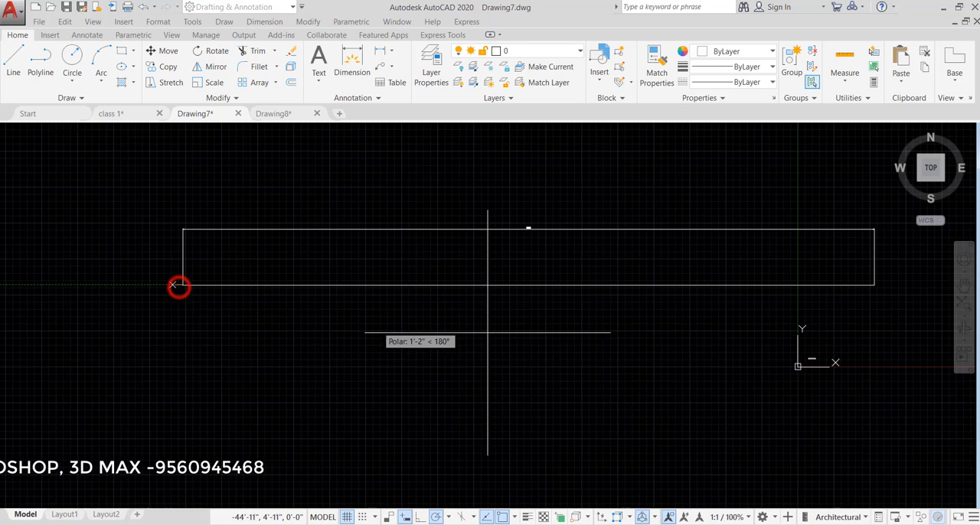
pyautogui.click(875, 285)
pyautogui.click(870, 310)
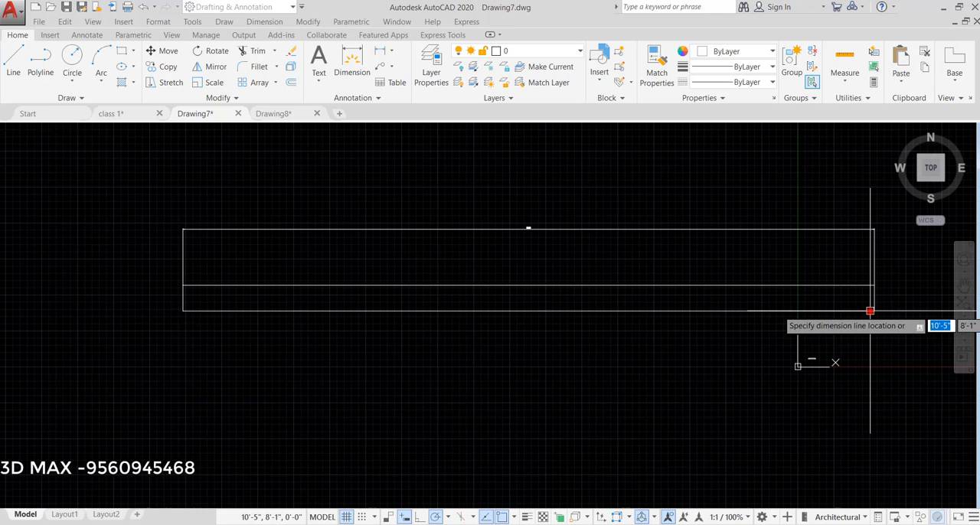
pyautogui.scroll(3, 473, 312)
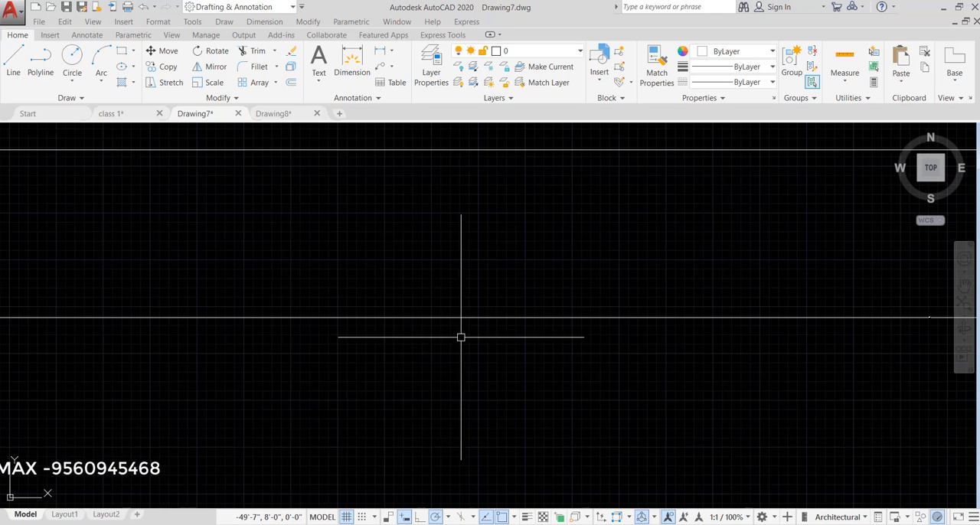
pyautogui.scroll(-3, 521, 330)
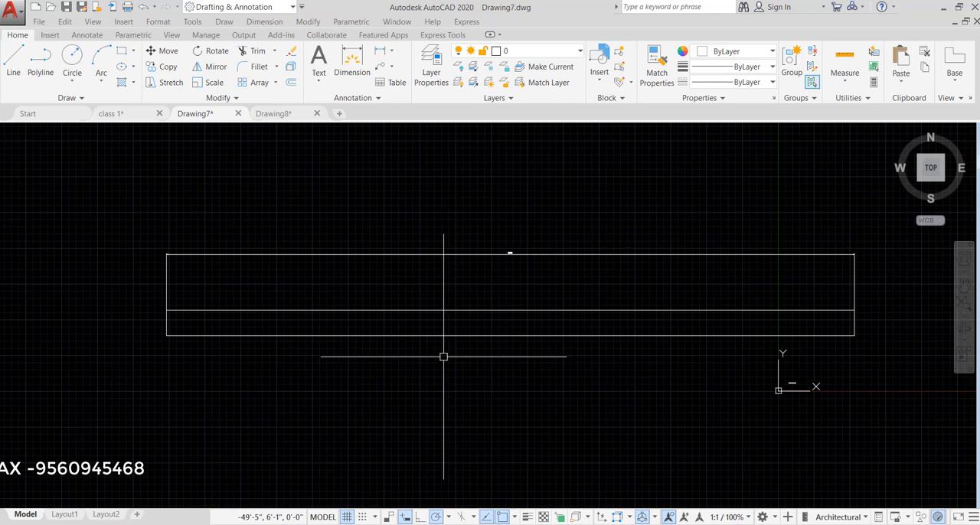
pyautogui.click(515, 335)
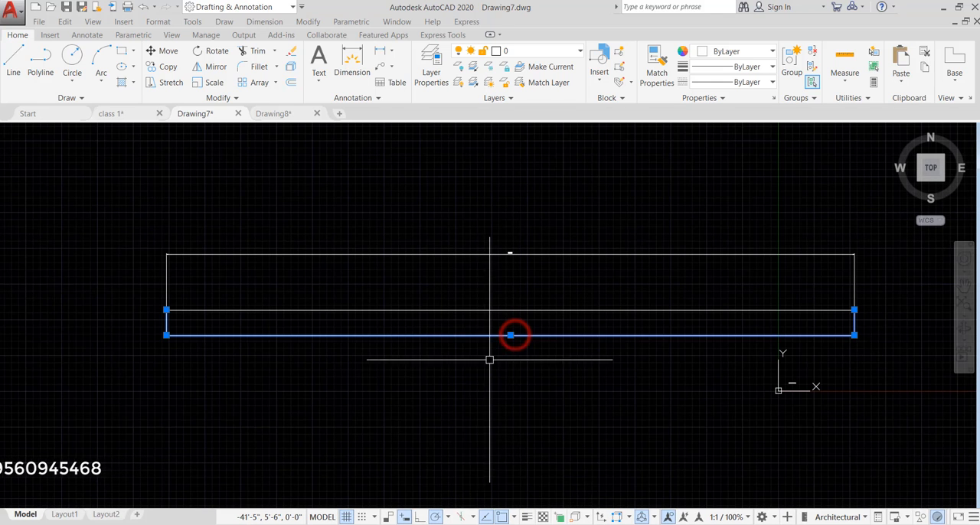
pyautogui.press('Return')
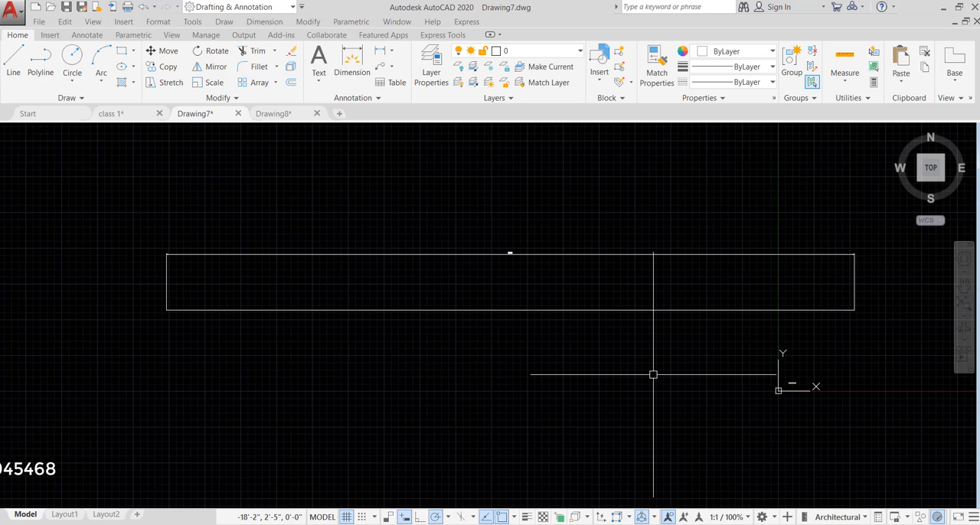
# Scale the 1200 line and its dimension by reference from the line's left end, taking its full length as reference and 4' as new length
pyautogui.write('sc')
pyautogui.press('Return')
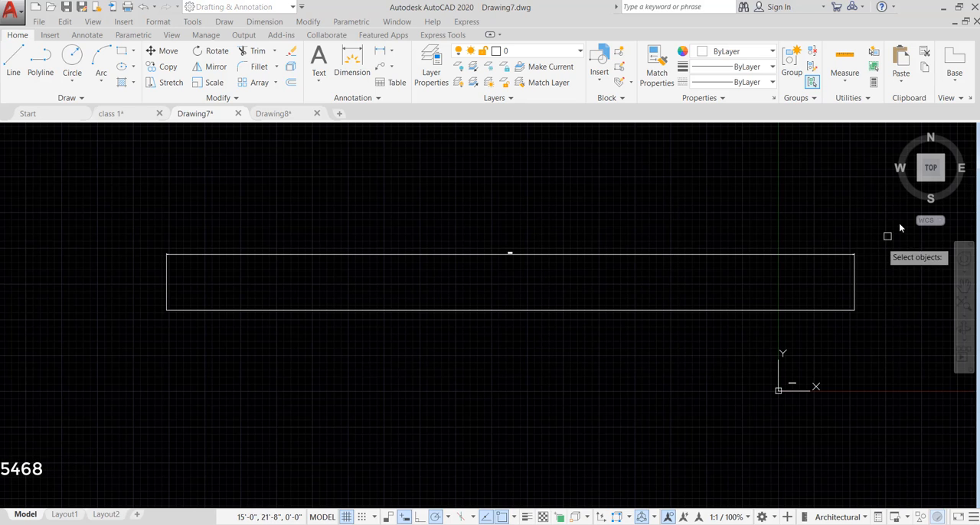
pyautogui.click(881, 235)
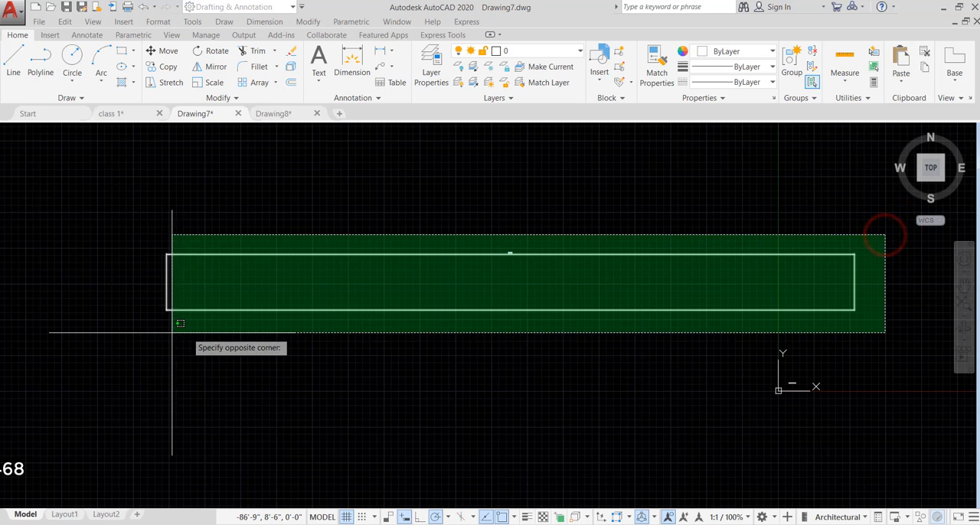
pyautogui.click(130, 333)
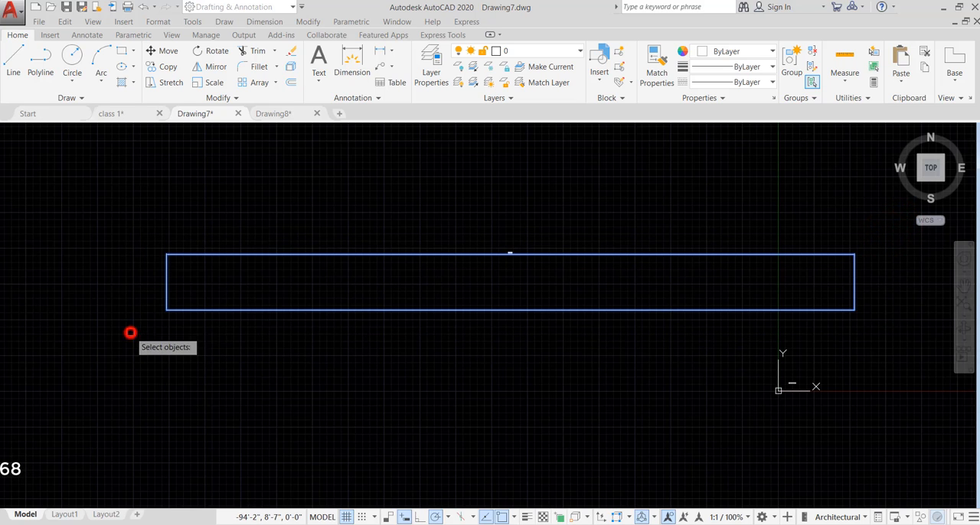
pyautogui.rightClick(441, 346)
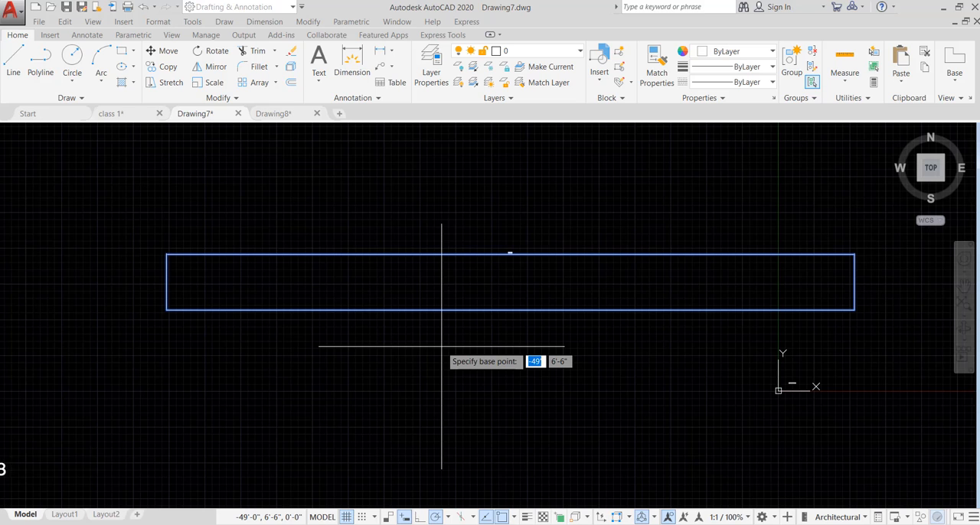
pyautogui.click(166, 310)
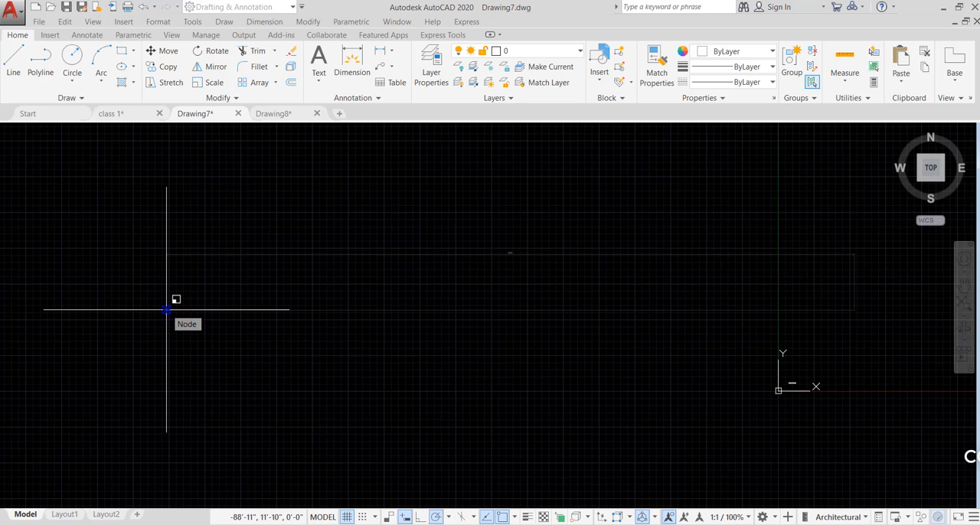
pyautogui.write('r')
pyautogui.press('Return')
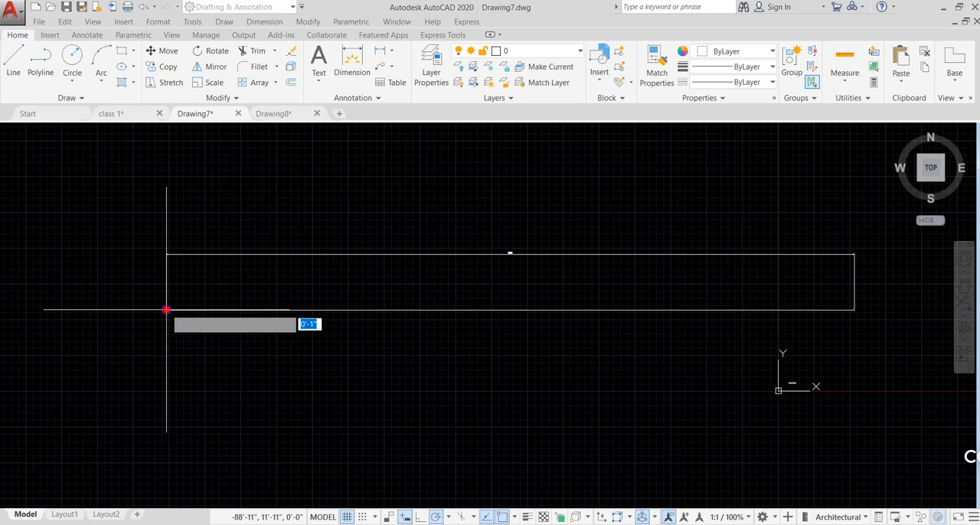
pyautogui.click(166, 309)
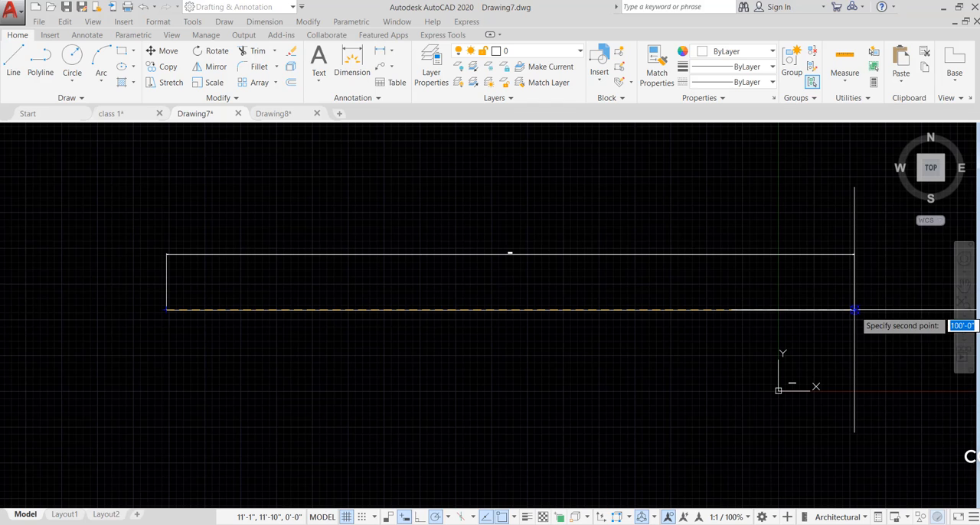
pyautogui.click(854, 309)
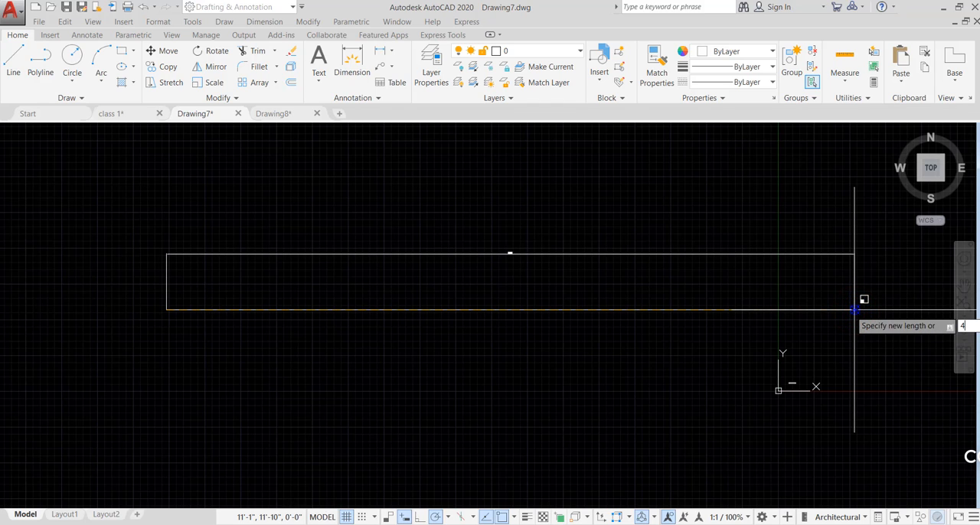
pyautogui.write("4'")
pyautogui.press('Return')
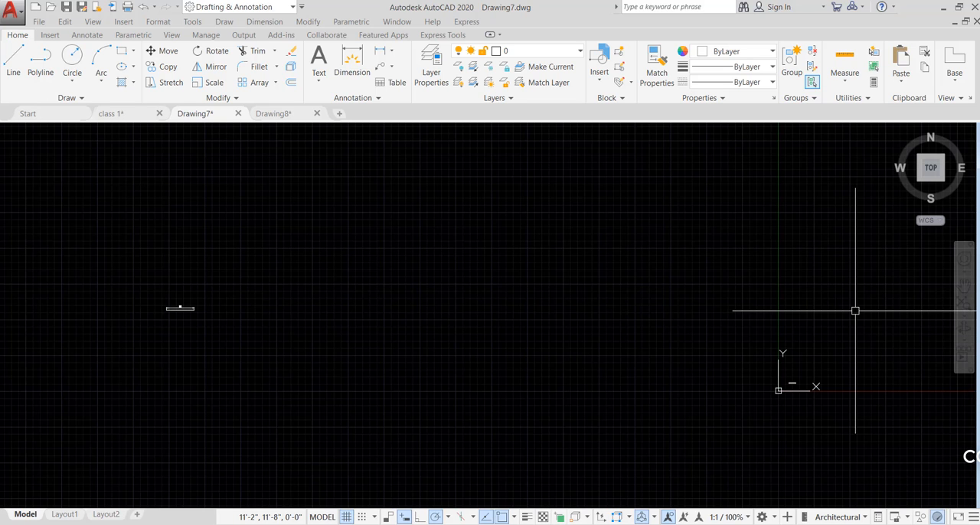
# Move the scaled line and its dimension next to the one-foot line, placing them just above it
pyautogui.click(328, 265)
pyautogui.click(126, 357)
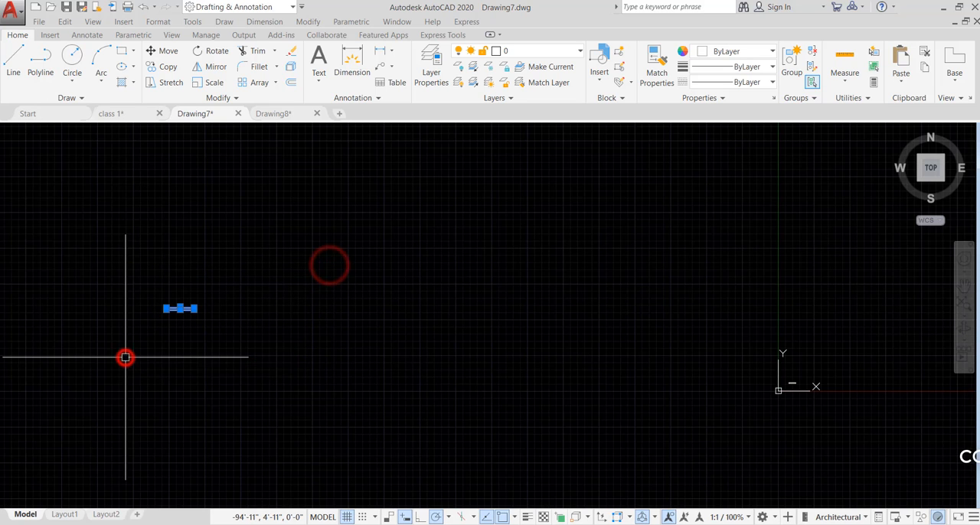
pyautogui.write('m')
pyautogui.press('Return')
pyautogui.click(163, 335)
pyautogui.scroll(-2, 121, 261)
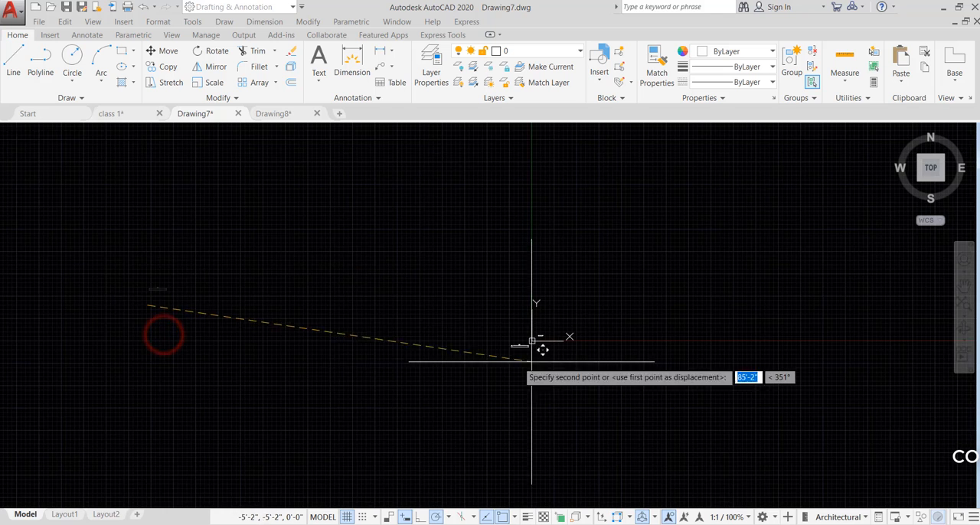
pyautogui.scroll(4, 560, 335)
pyautogui.scroll(5, 512, 405)
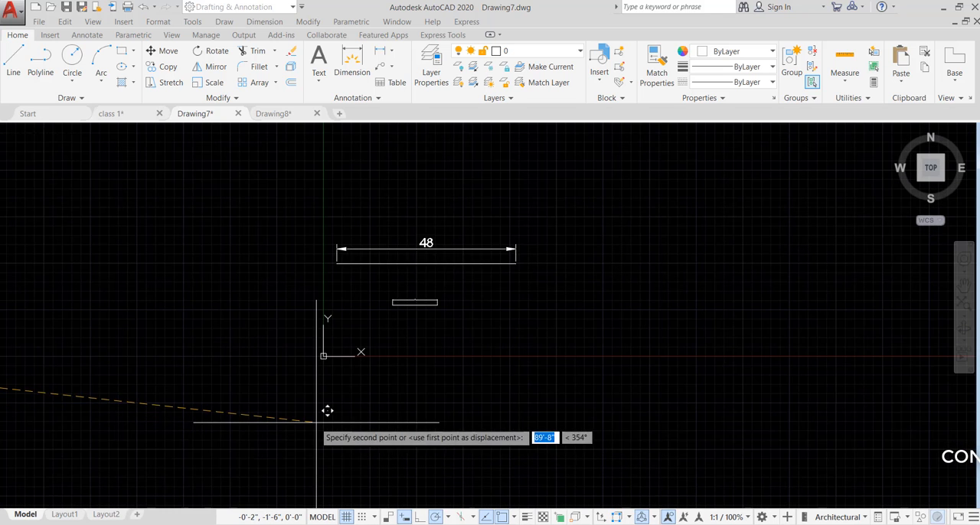
pyautogui.click(326, 450)
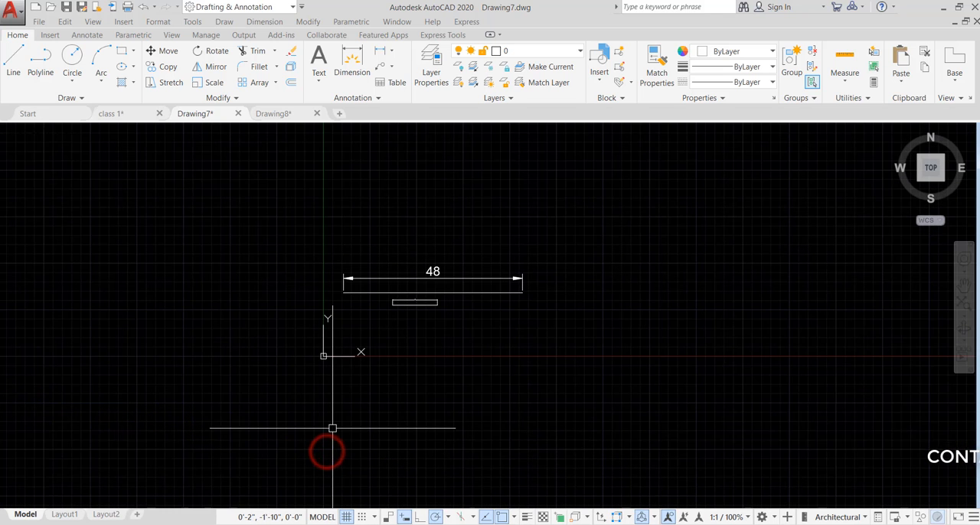
# Erase the old 48 dimension above the scaled line
pyautogui.scroll(5, 444, 301)
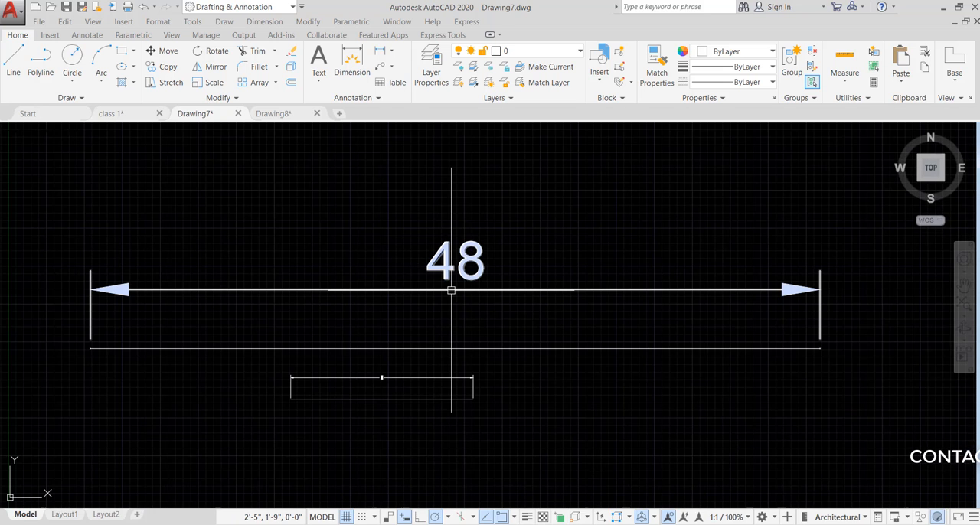
pyautogui.scroll(2, 441, 291)
pyautogui.scroll(-5, 423, 358)
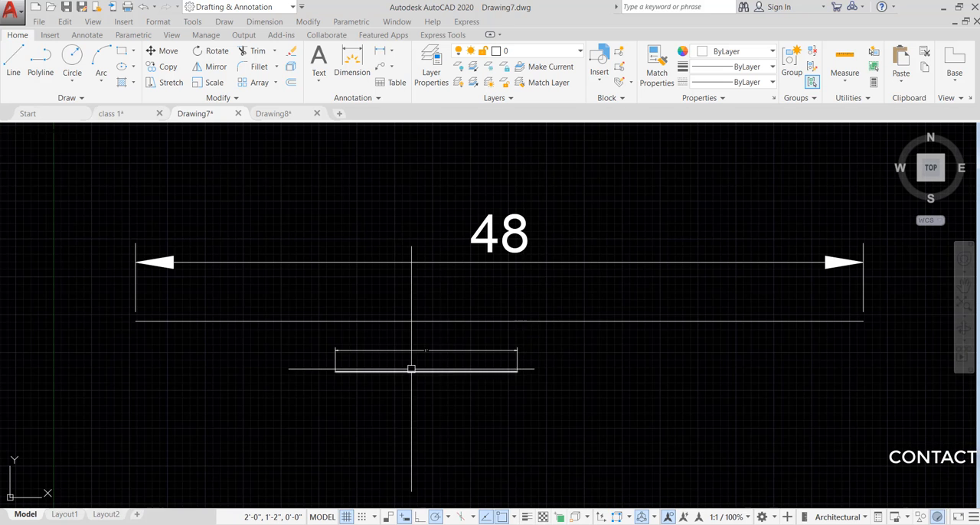
pyautogui.scroll(-5, 464, 335)
pyautogui.click(549, 257)
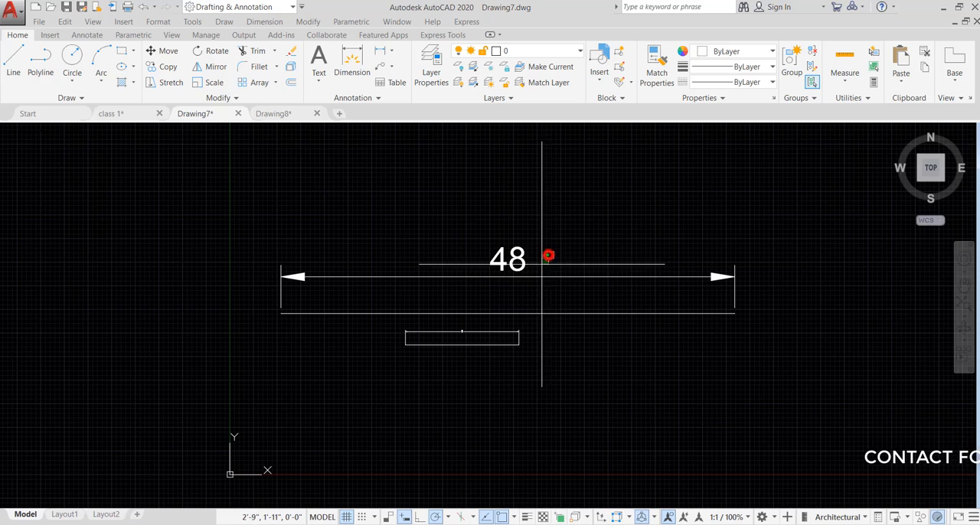
pyautogui.click(482, 292)
pyautogui.press('Return')
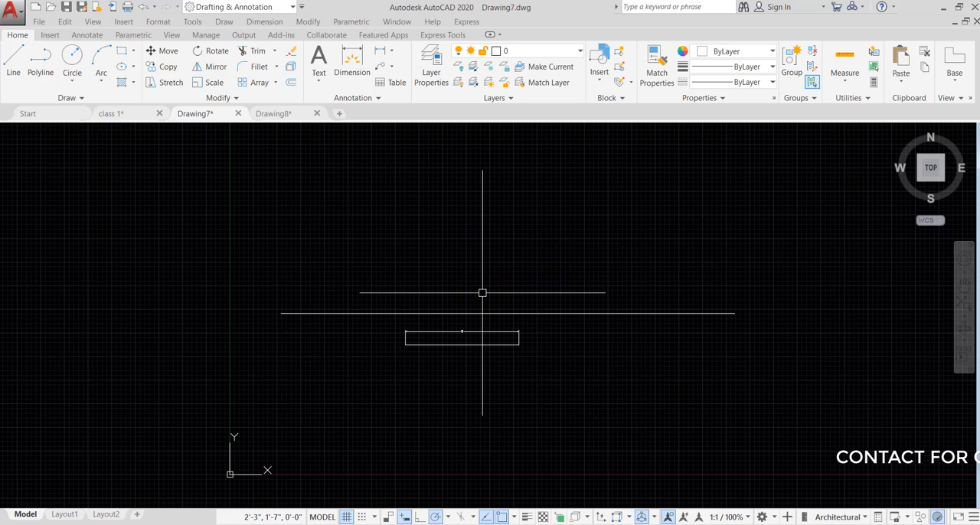
# Add a linear dimension just above the scaled line between its ends, and compare it with the one-foot dimension
pyautogui.write('dli')
pyautogui.press('Return')
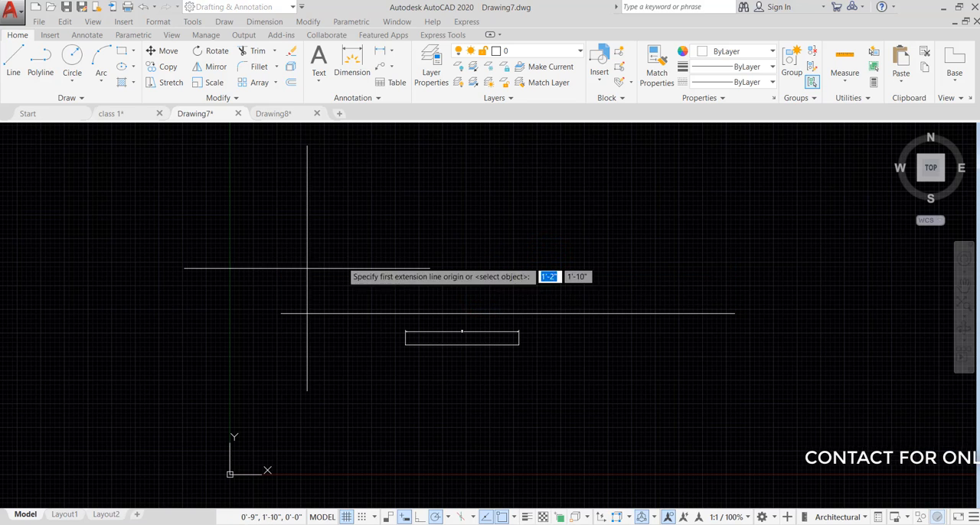
pyautogui.click(281, 313)
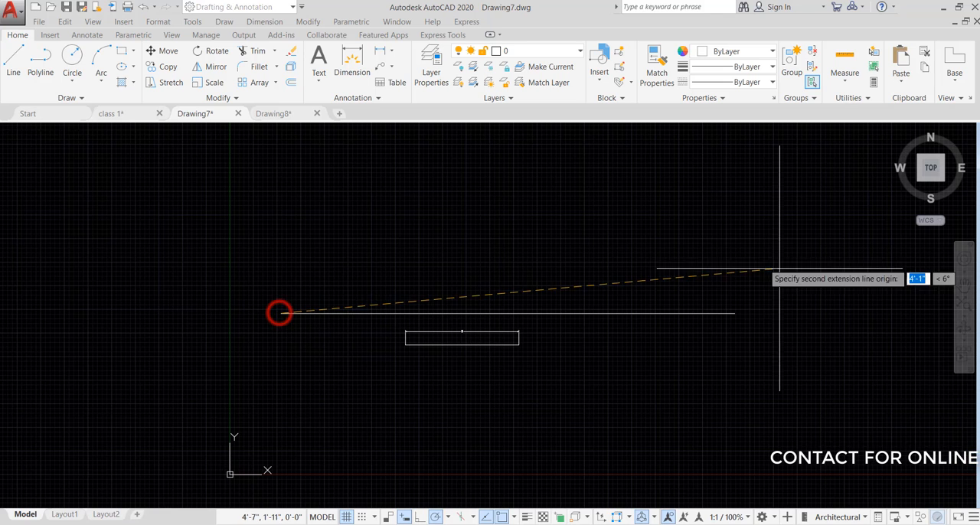
pyautogui.click(735, 313)
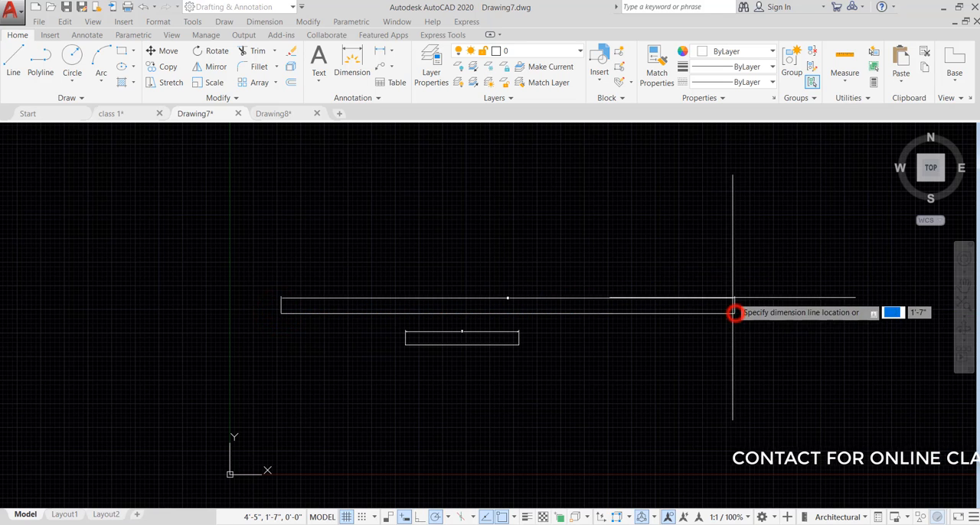
pyautogui.click(733, 298)
pyautogui.scroll(2, 512, 304)
pyautogui.scroll(4, 512, 304)
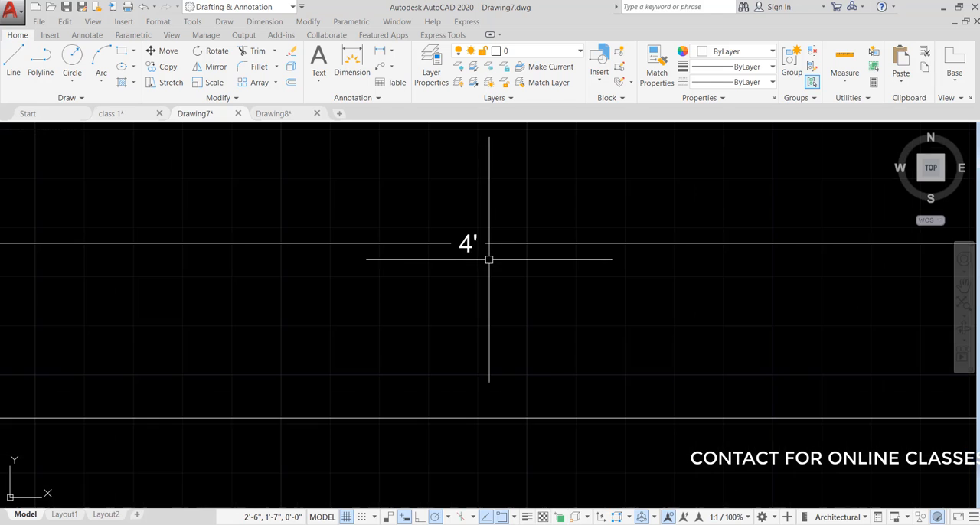
pyautogui.scroll(-2, 518, 249)
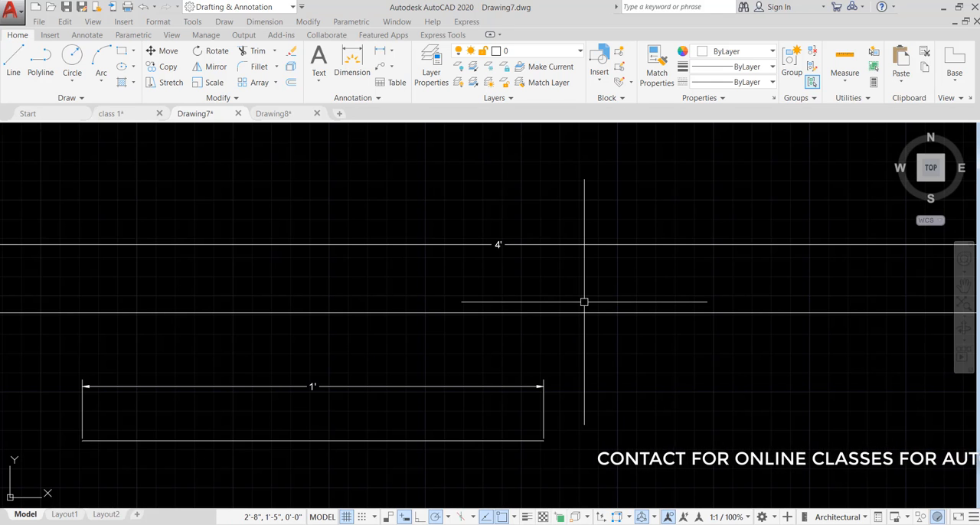
pyautogui.scroll(-2, 527, 285)
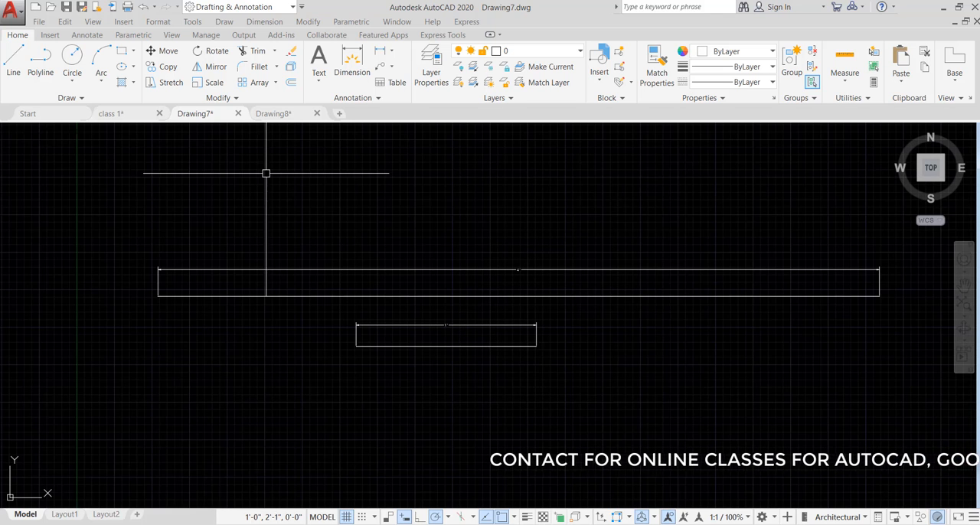
# Switch to the class 1 drawing and examine the upper part of its floor plan
pyautogui.click(108, 113)
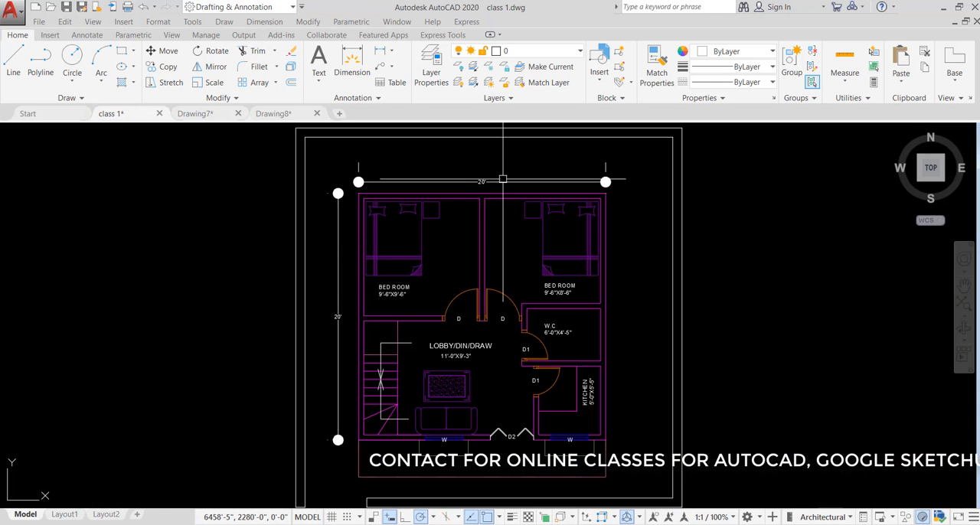
pyautogui.scroll(2, 491, 182)
pyautogui.scroll(-1, 450, 165)
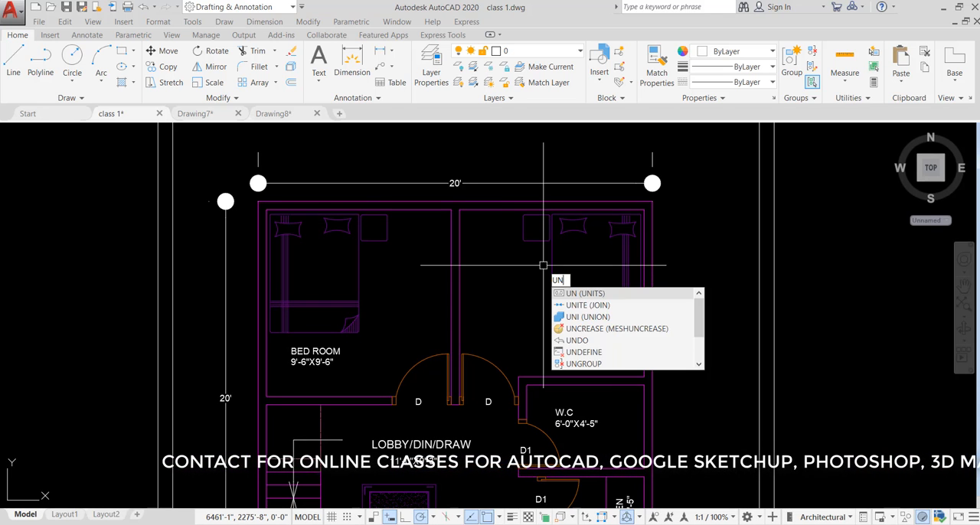
# Set the drawing units to Decimal length type with Millimeters as the insertion scale
pyautogui.press('Return')
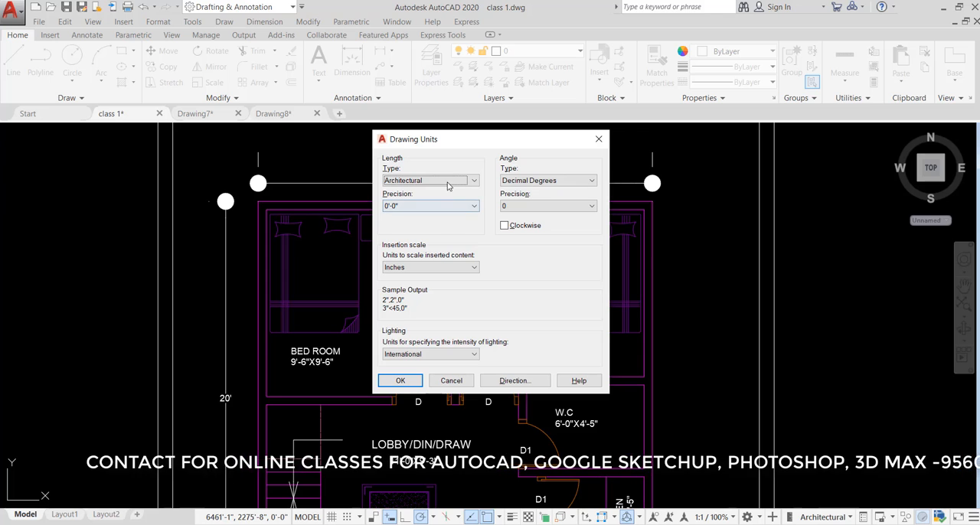
pyautogui.click(452, 181)
pyautogui.click(416, 197)
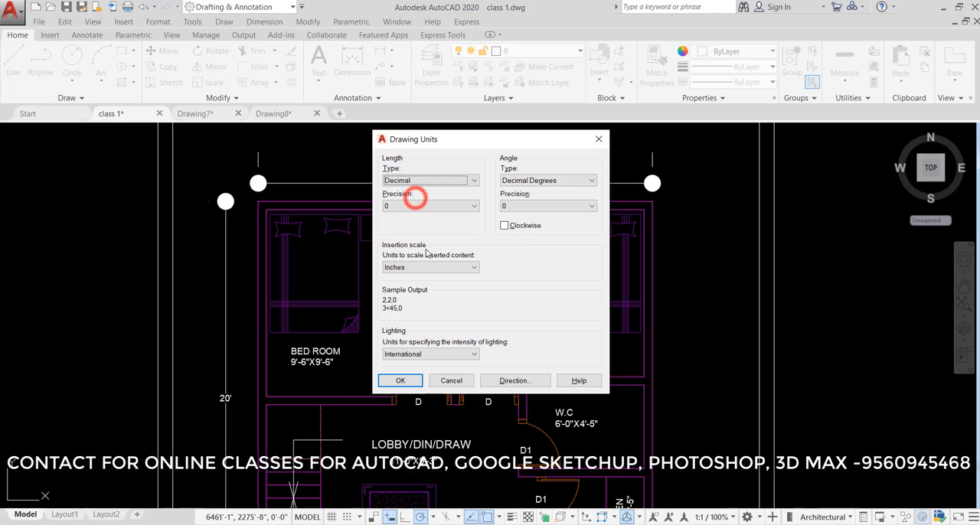
pyautogui.click(433, 268)
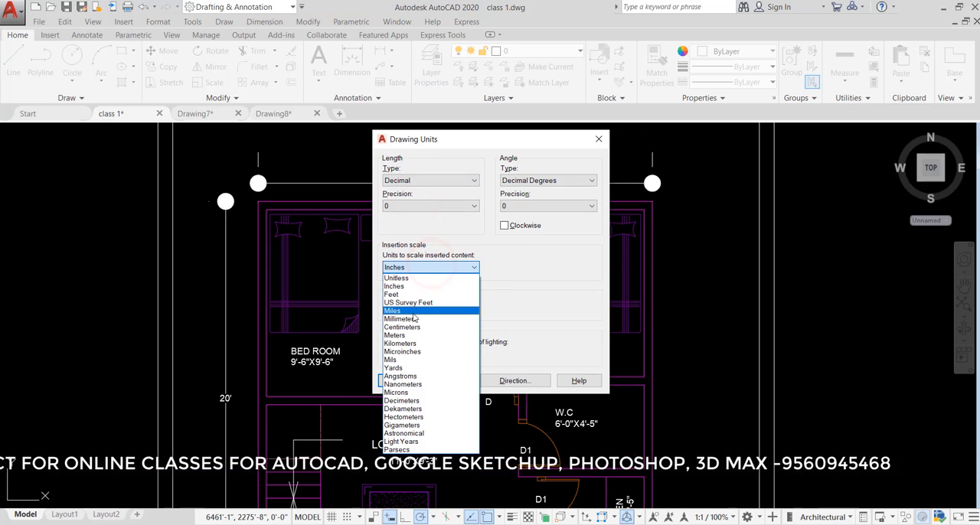
pyautogui.click(411, 319)
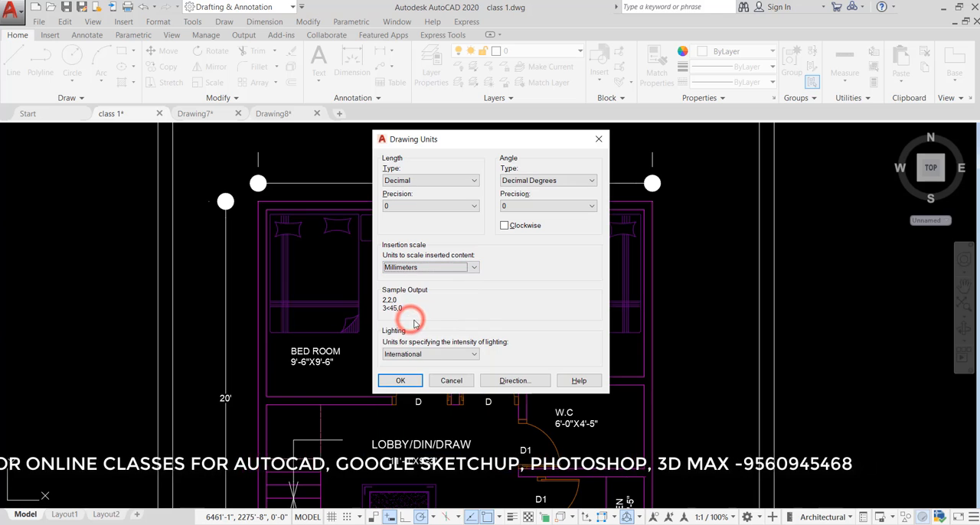
pyautogui.click(406, 380)
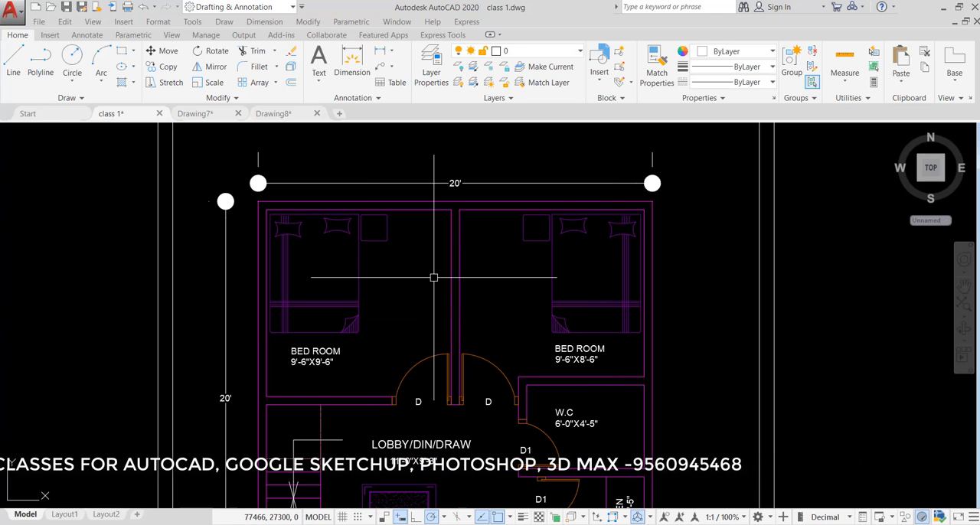
# Add a linear dimension across the thickness of the partition wall between the two bedrooms
pyautogui.press('Return')
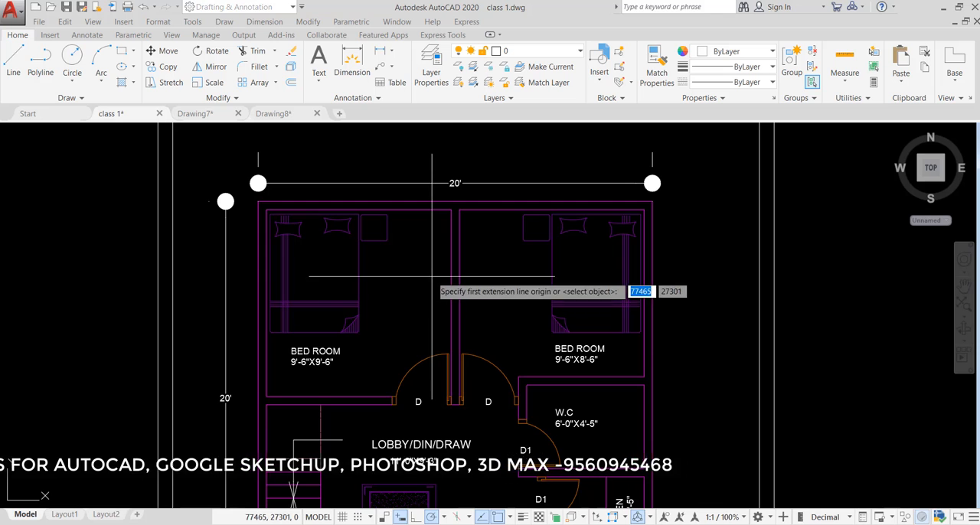
pyautogui.scroll(2, 433, 276)
pyautogui.click(455, 282)
pyautogui.click(473, 282)
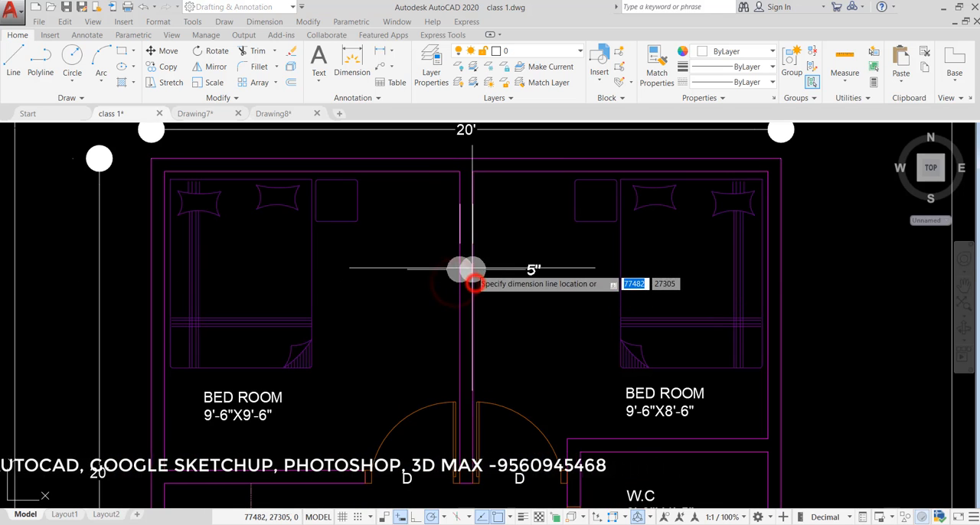
pyautogui.scroll(4, 475, 280)
pyautogui.scroll(-5, 473, 265)
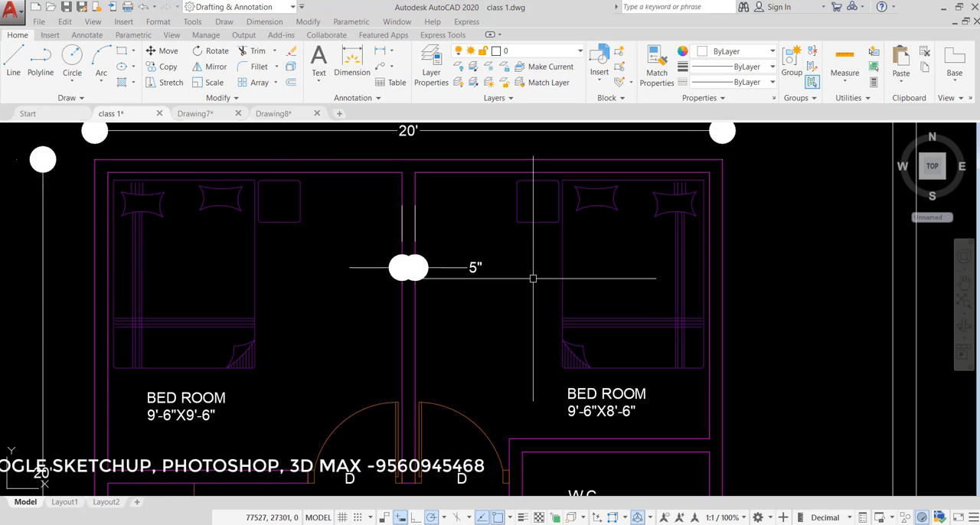
# Change the Standard dimension style's primary unit format to Decimal, make it current, and check the plan's overall dimensions
pyautogui.press('Return')
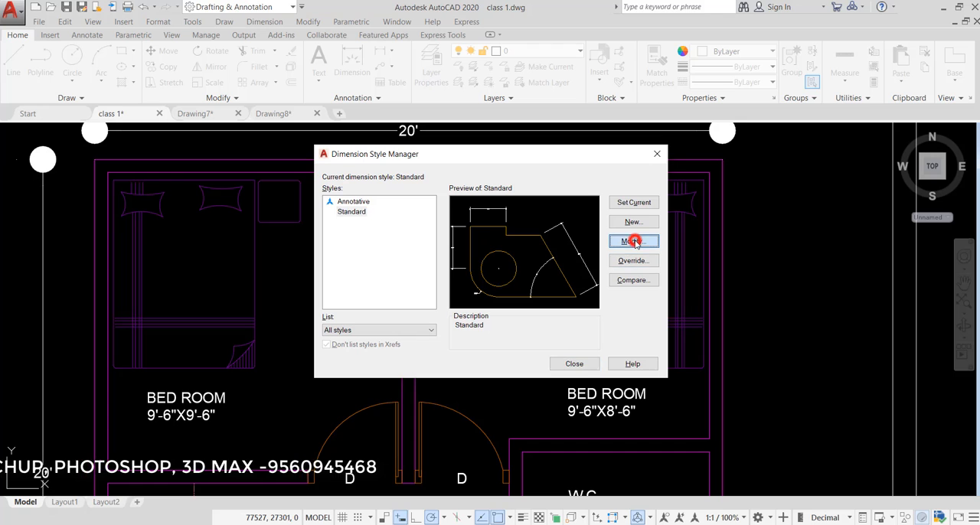
pyautogui.click(632, 241)
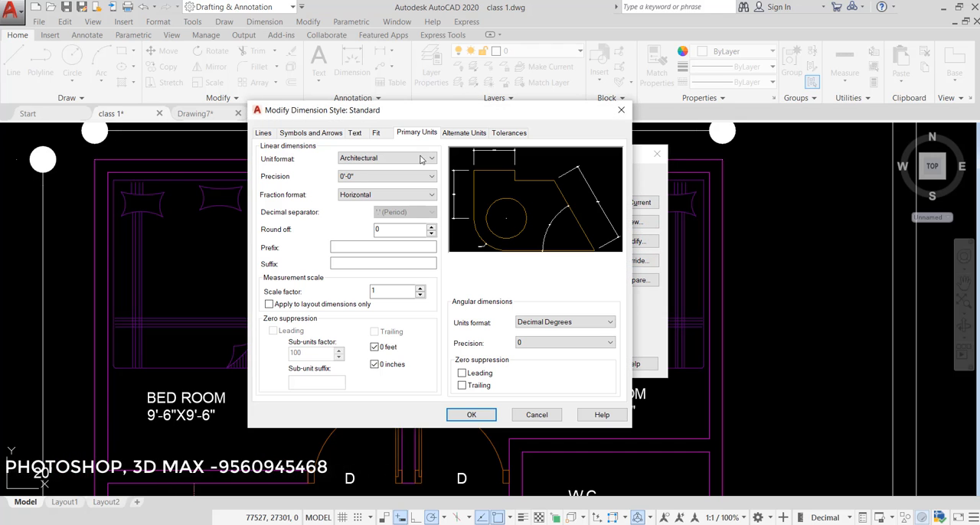
pyautogui.click(398, 158)
pyautogui.click(372, 177)
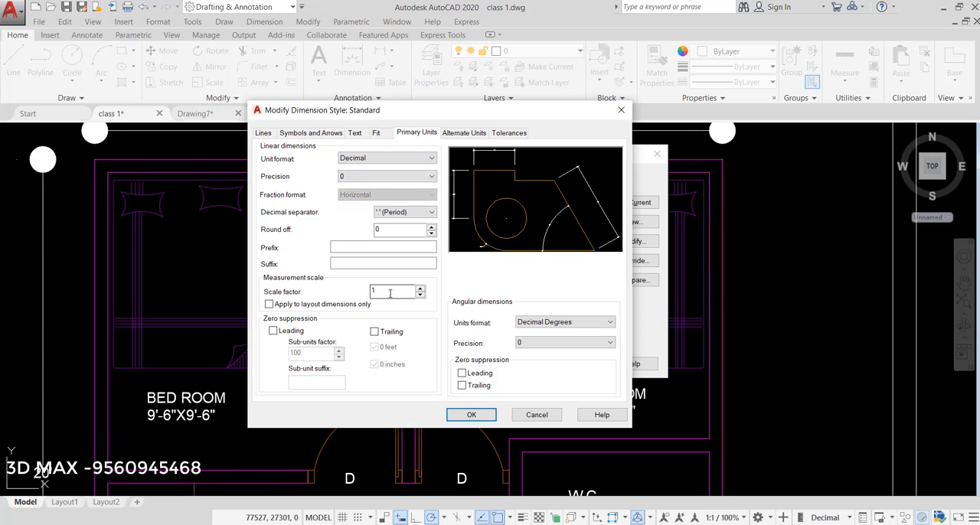
pyautogui.moveTo(454, 111); pyautogui.dragTo(594, 92)
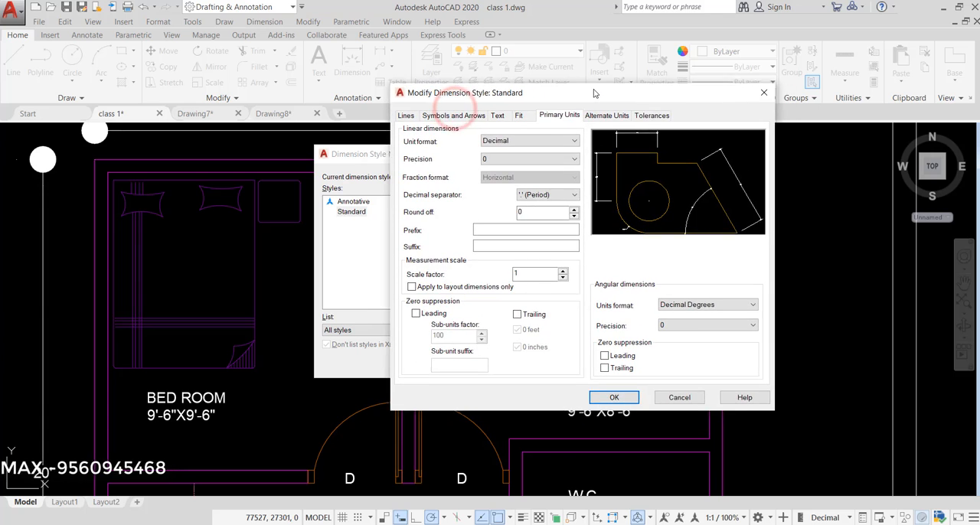
pyautogui.click(610, 396)
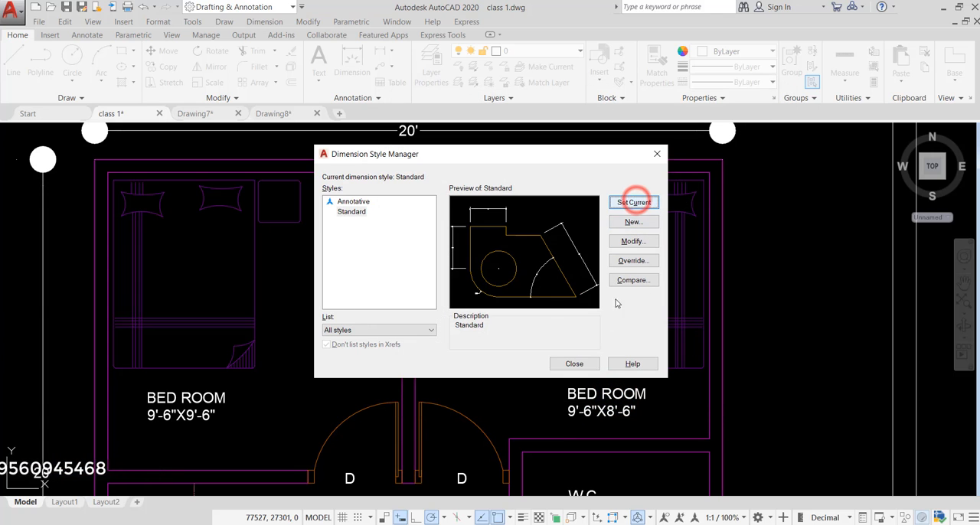
pyautogui.click(580, 366)
pyautogui.scroll(-4, 531, 289)
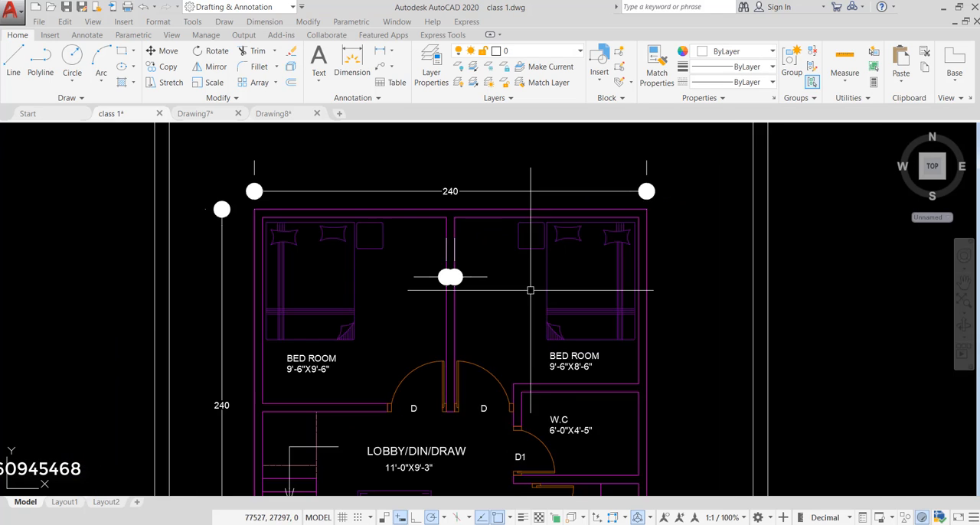
pyautogui.scroll(4, 476, 238)
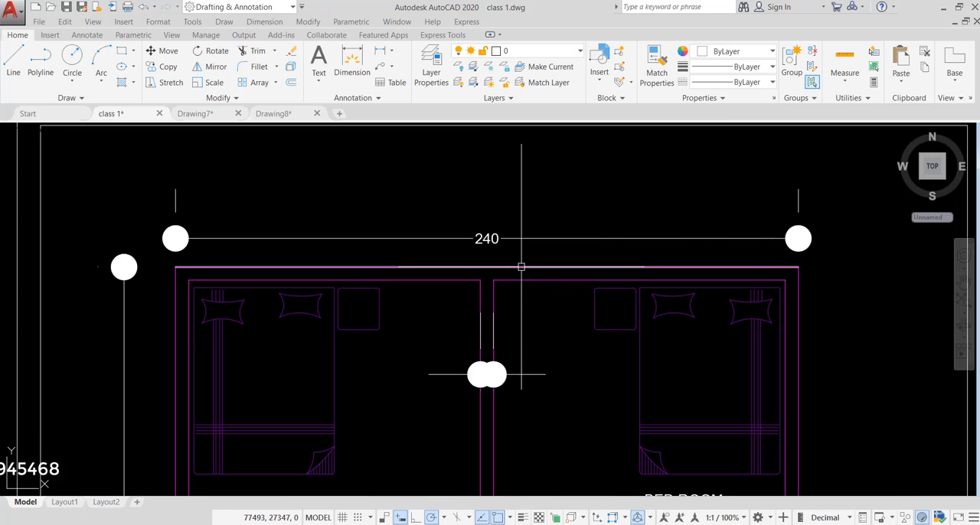
pyautogui.moveTo(521, 267); pyautogui.dragTo(486, 199, button='middle')
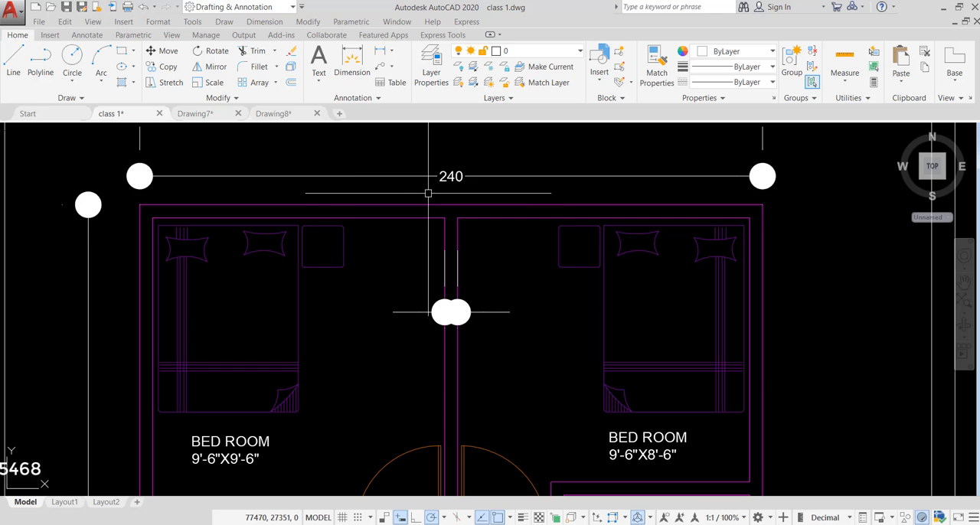
# Undo the dimension style change and the partition wall dimension
pyautogui.scroll(-5, 459, 222)
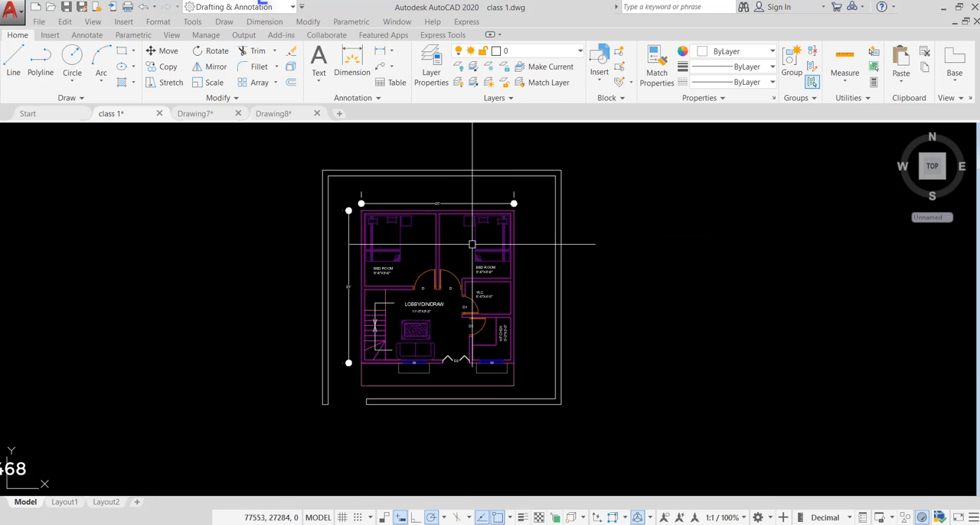
pyautogui.scroll(4, 451, 233)
pyautogui.scroll(-2, 445, 237)
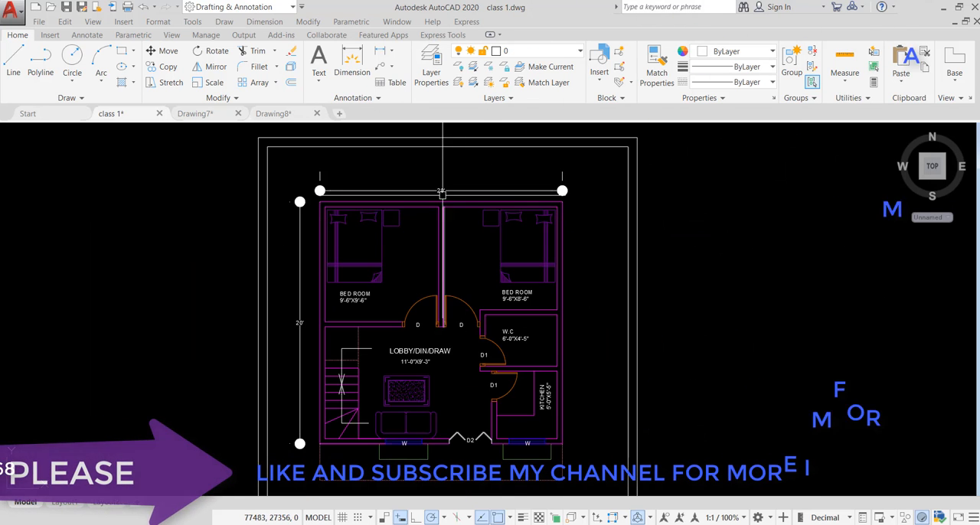
pyautogui.scroll(-2, 444, 238)
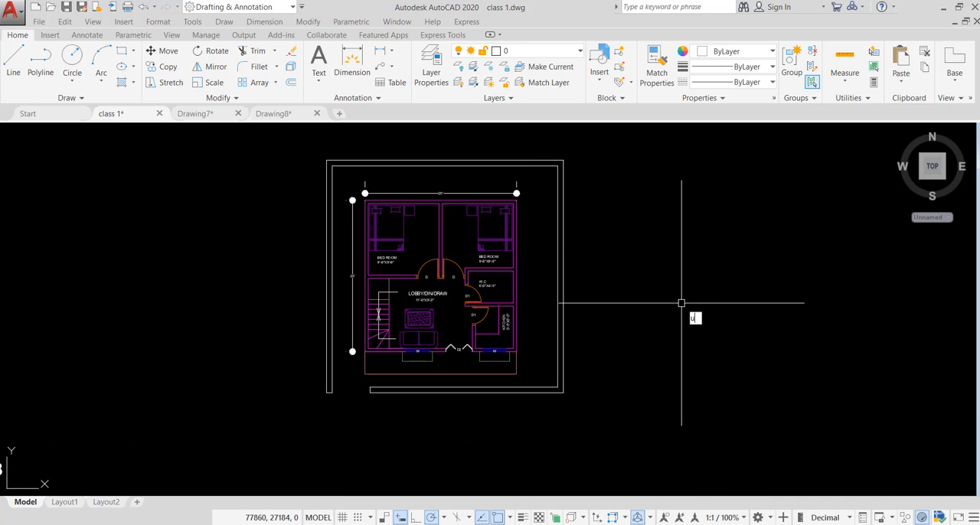
# Review the drawing units, keeping the Decimal length type and the Millimeters insertion scale
pyautogui.press('Return')
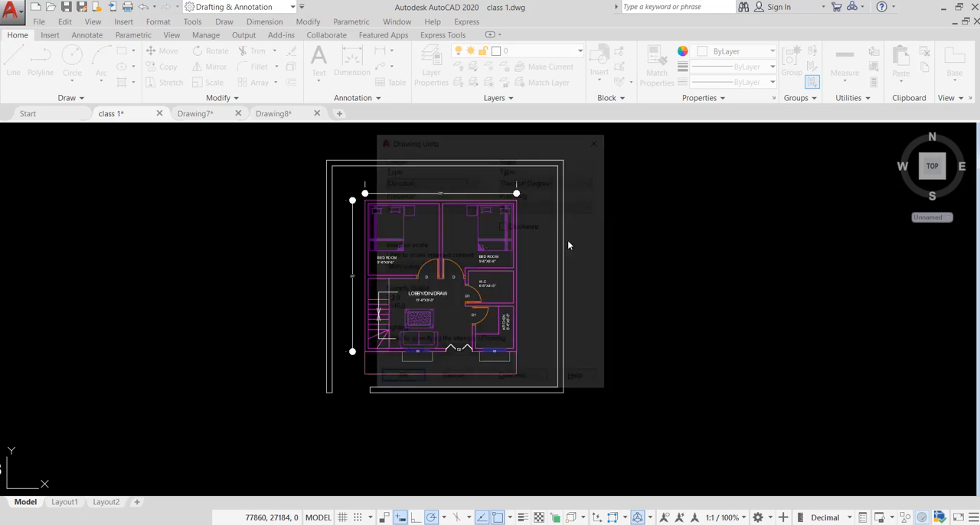
pyautogui.click(475, 181)
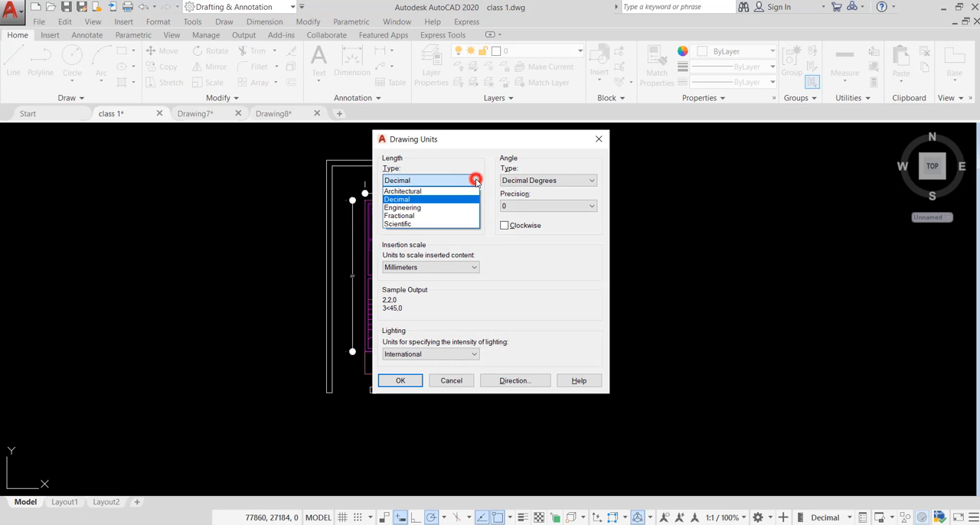
pyautogui.click(416, 198)
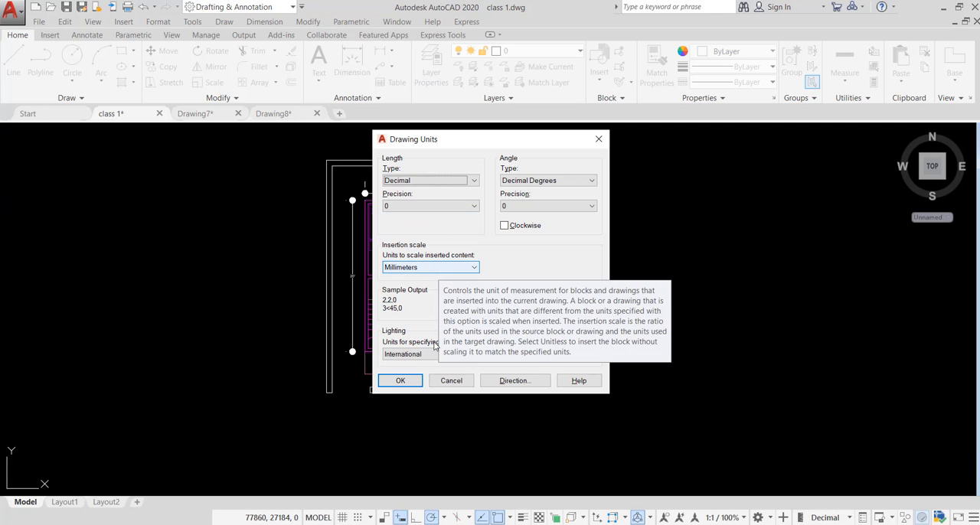
pyautogui.click(395, 381)
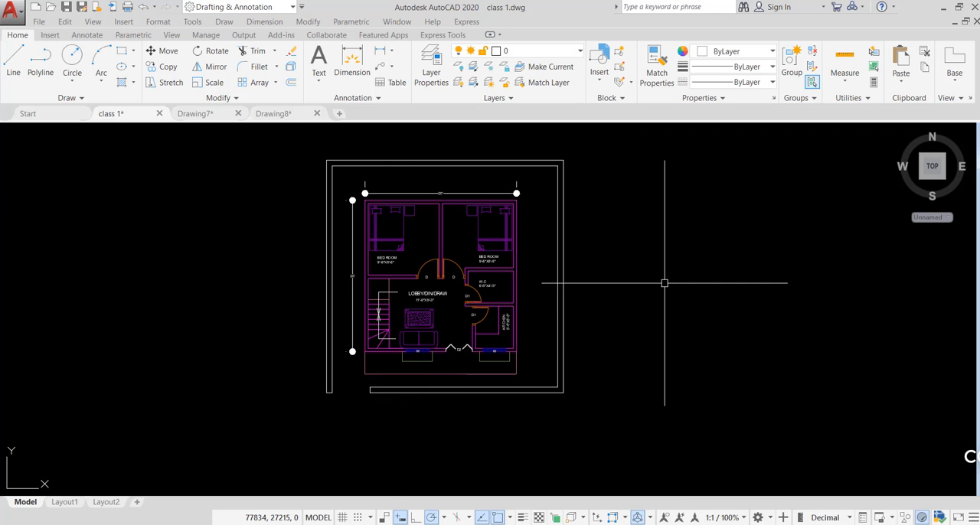
# Modify the Standard dimension style to Decimal primary units with a measurement scale factor of 25, and set it current
pyautogui.write('d')
pyautogui.press('Return')
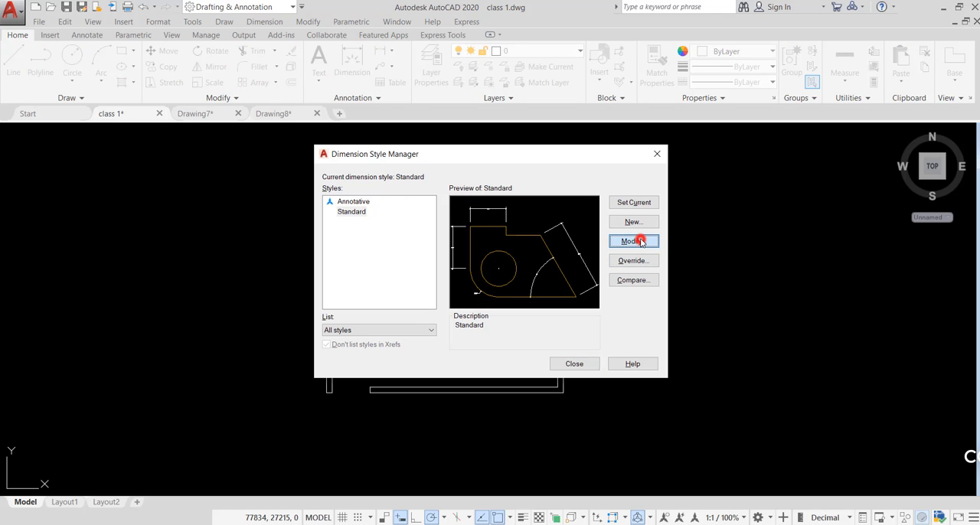
pyautogui.click(640, 242)
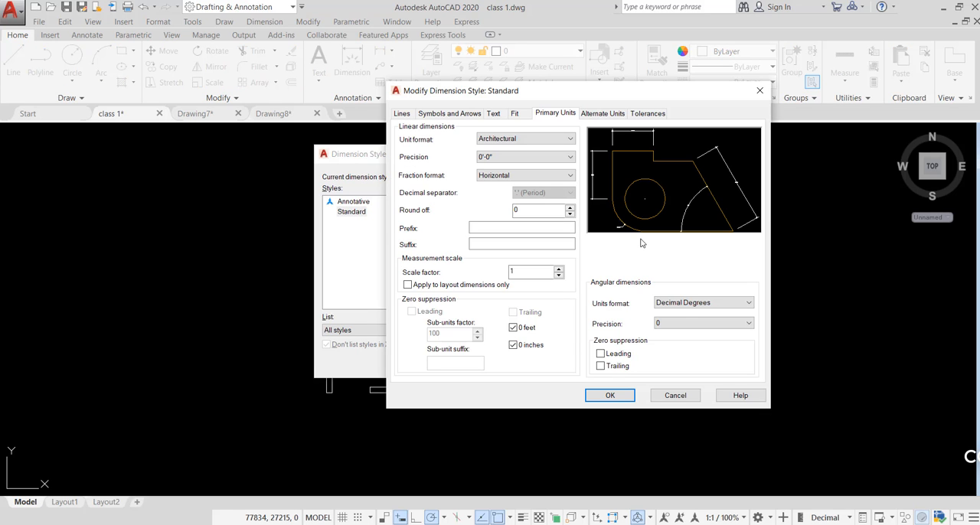
pyautogui.click(550, 139)
pyautogui.click(497, 155)
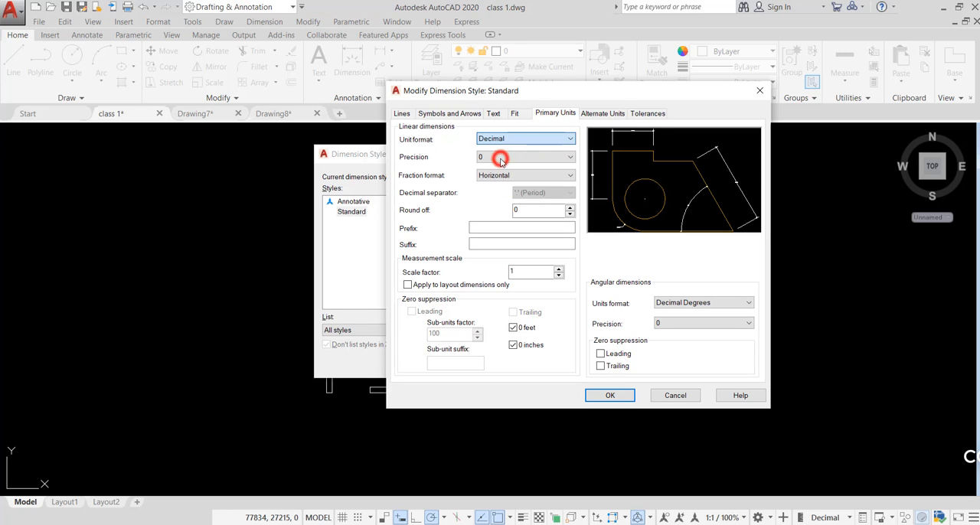
pyautogui.click(524, 271)
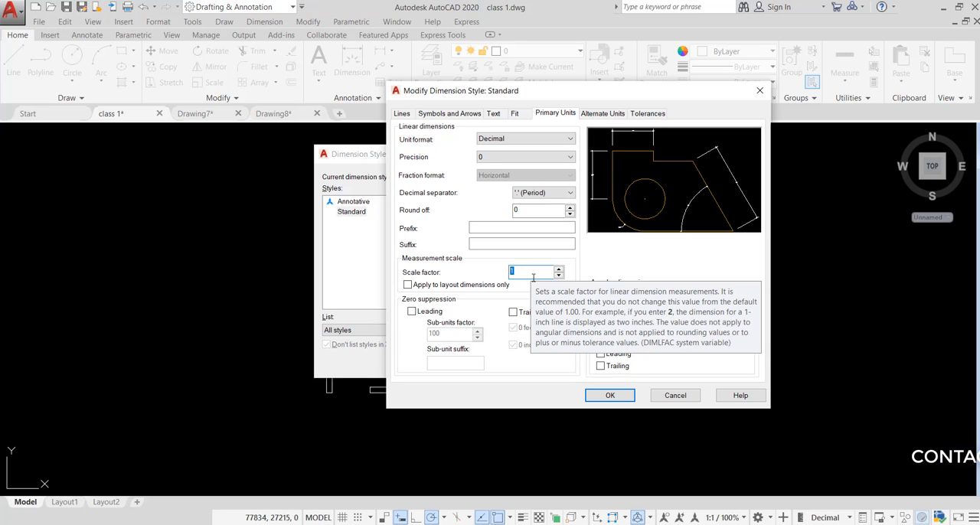
pyautogui.write('25')
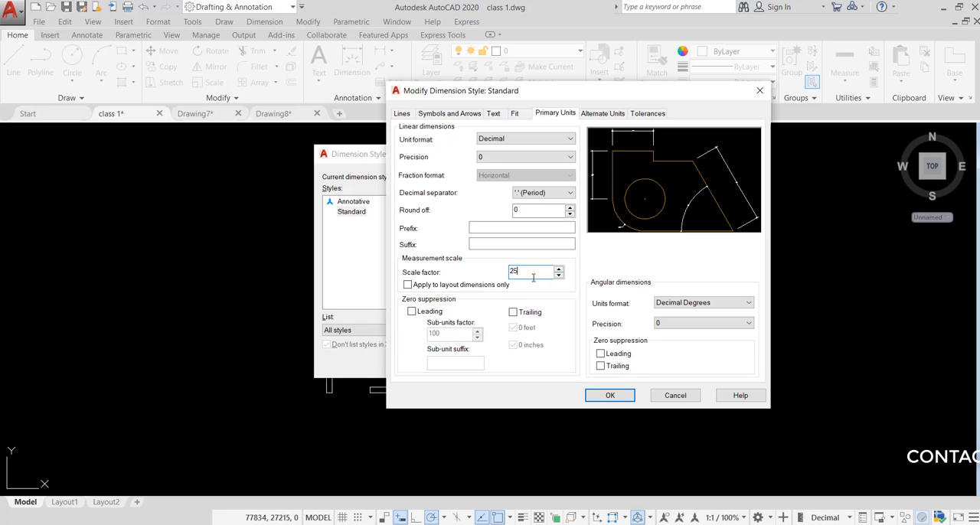
pyautogui.click(610, 395)
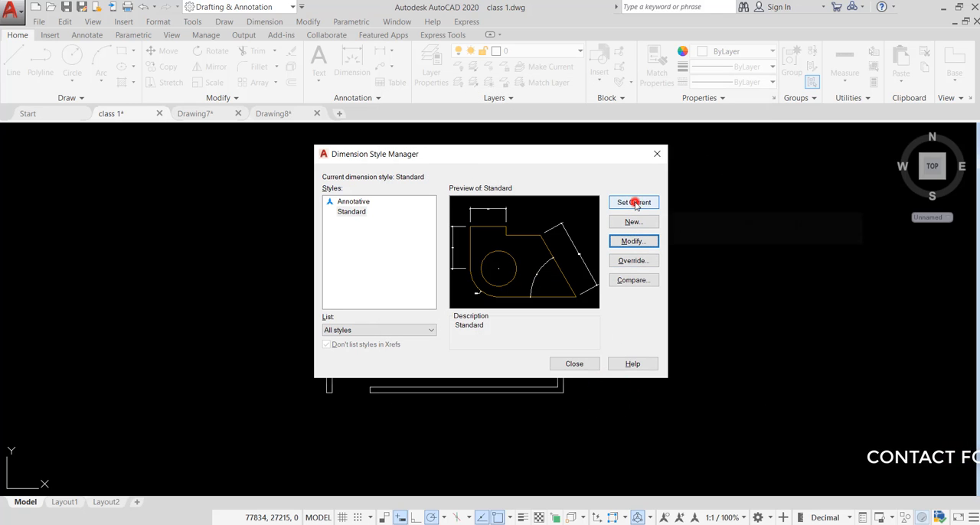
pyautogui.click(575, 364)
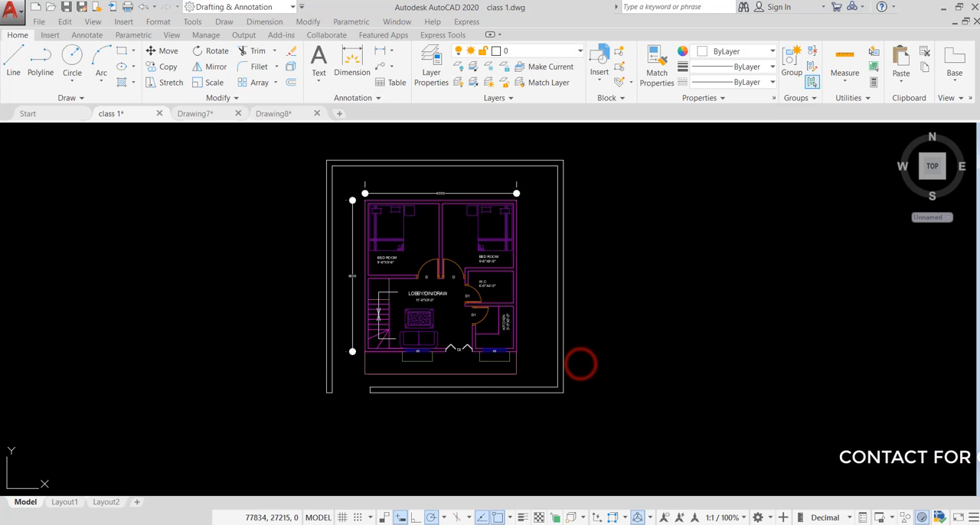
# Add a vertical linear dimension along the length of the bed in the 9'-6"X9'-6" bedroom
pyautogui.scroll(6, 431, 186)
pyautogui.scroll(4, 429, 186)
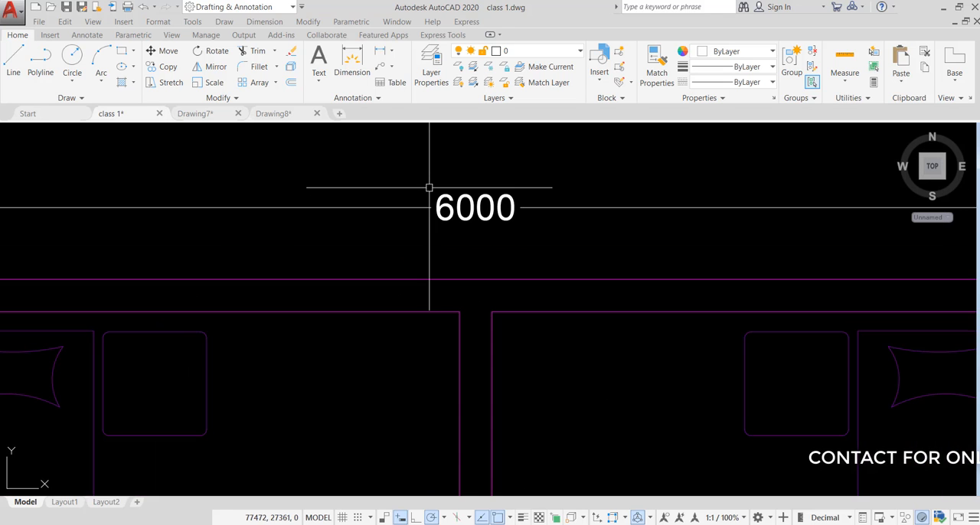
pyautogui.scroll(-4, 609, 178)
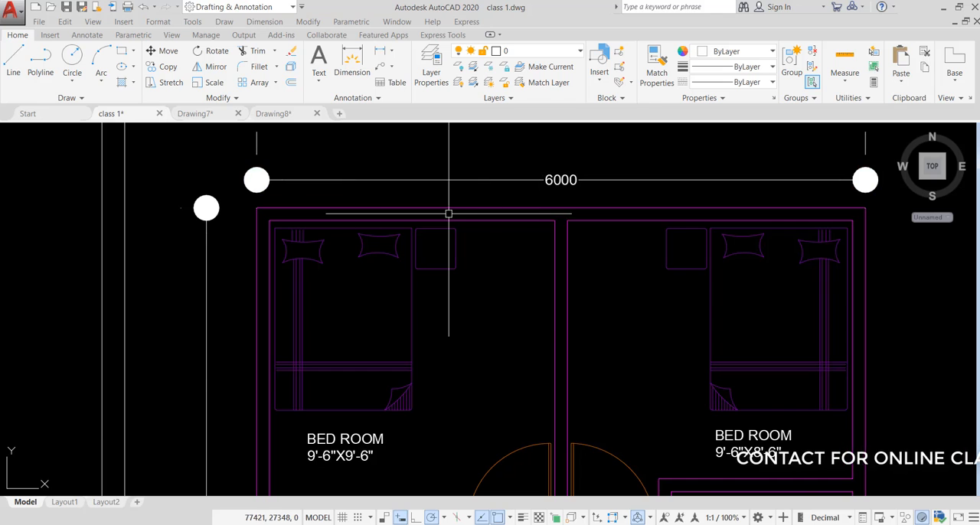
pyautogui.scroll(-2, 440, 176)
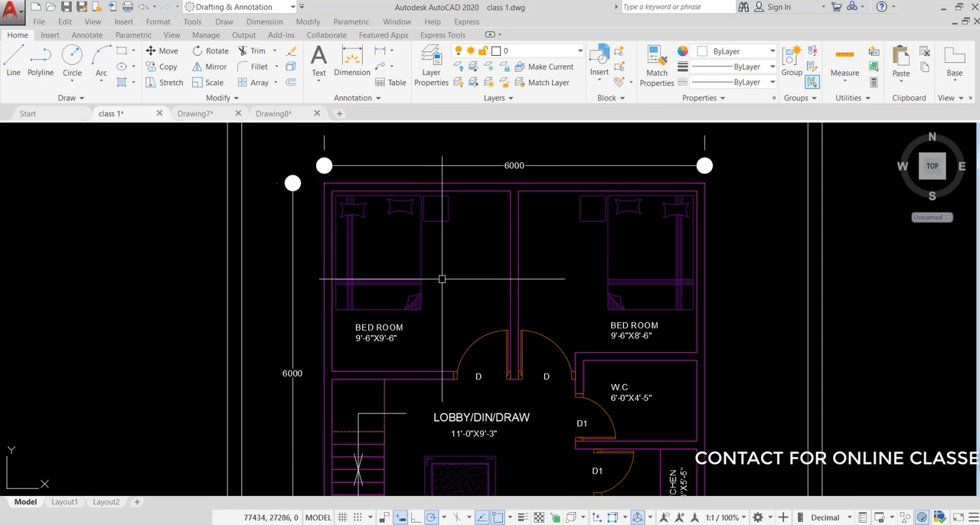
pyautogui.press('Return')
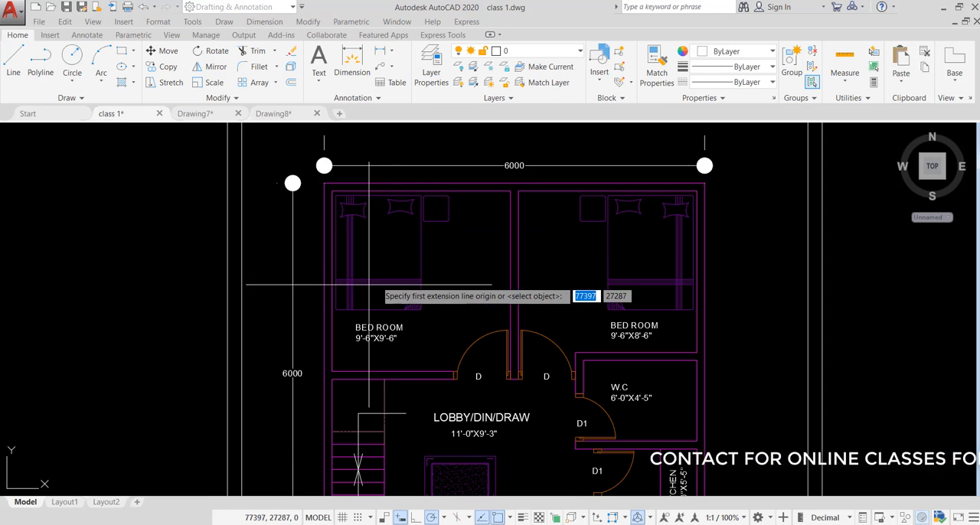
pyautogui.click(371, 307)
pyautogui.click(376, 196)
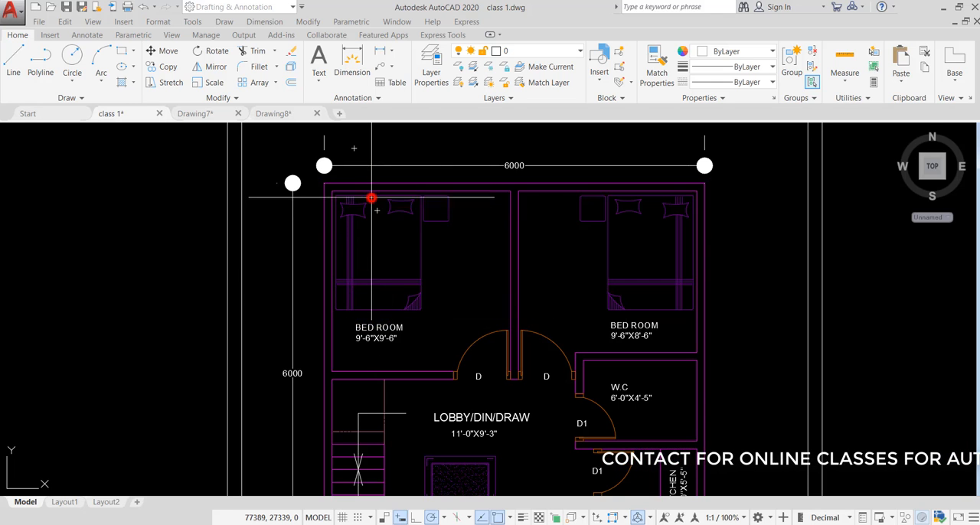
pyautogui.scroll(2, 376, 196)
pyautogui.click(379, 198)
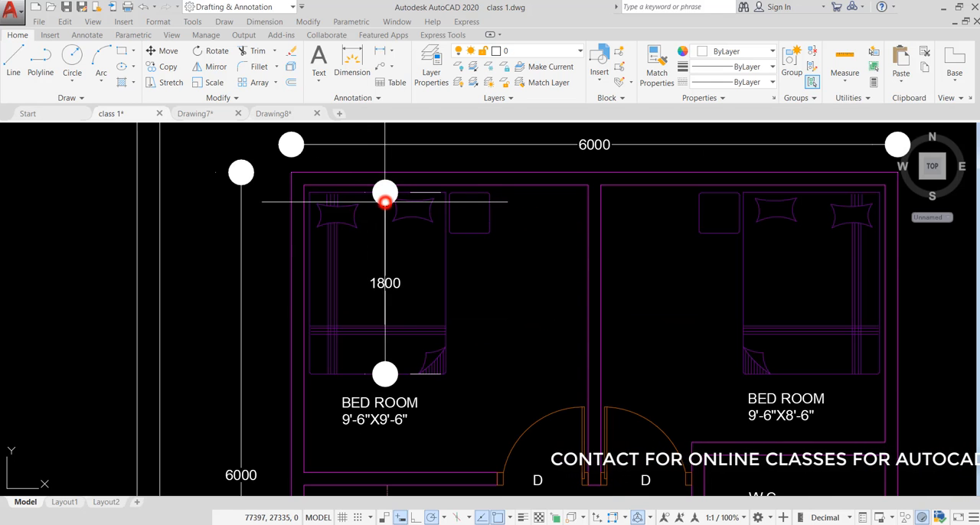
# Set the drawing units to Architectural length with 0'-0" precision and an insertion scale of Inches
pyautogui.scroll(-3, 353, 216)
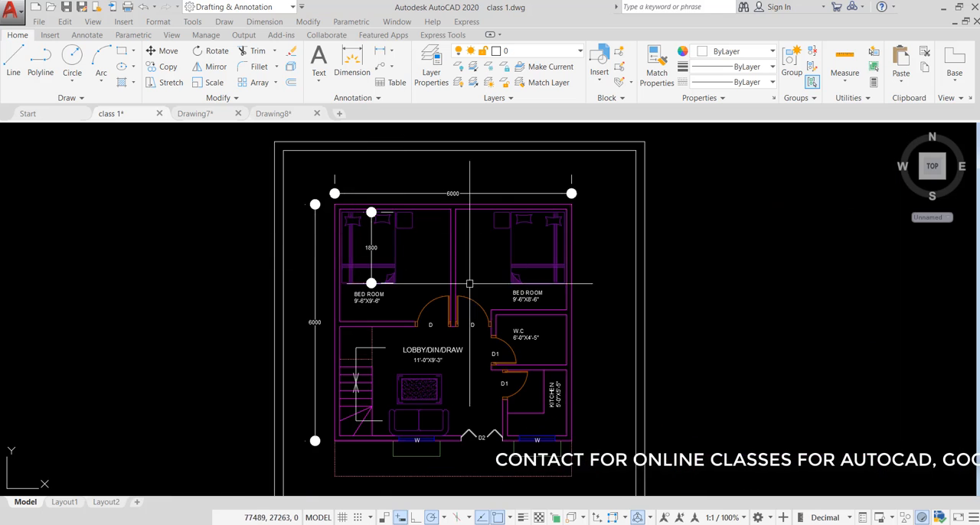
pyautogui.scroll(-1, 536, 186)
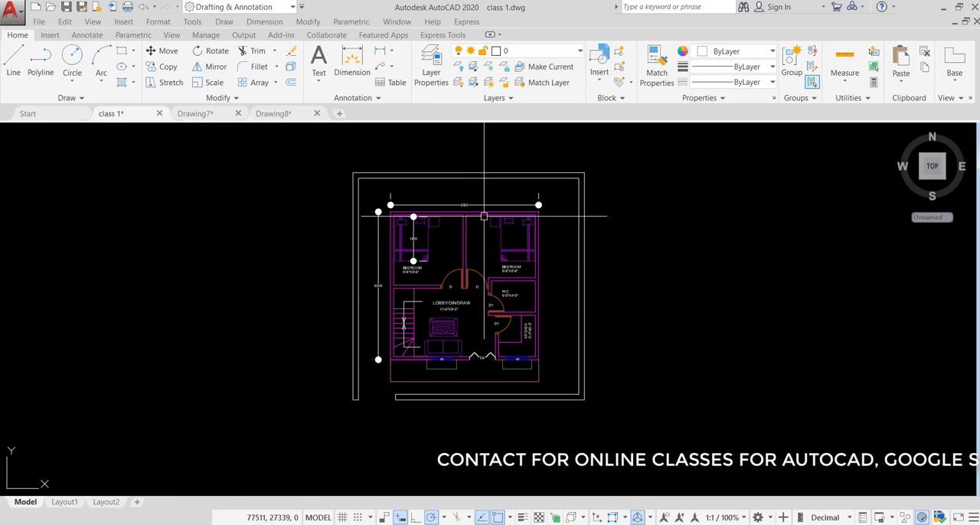
pyautogui.scroll(8, 479, 218)
pyautogui.scroll(-5, 490, 171)
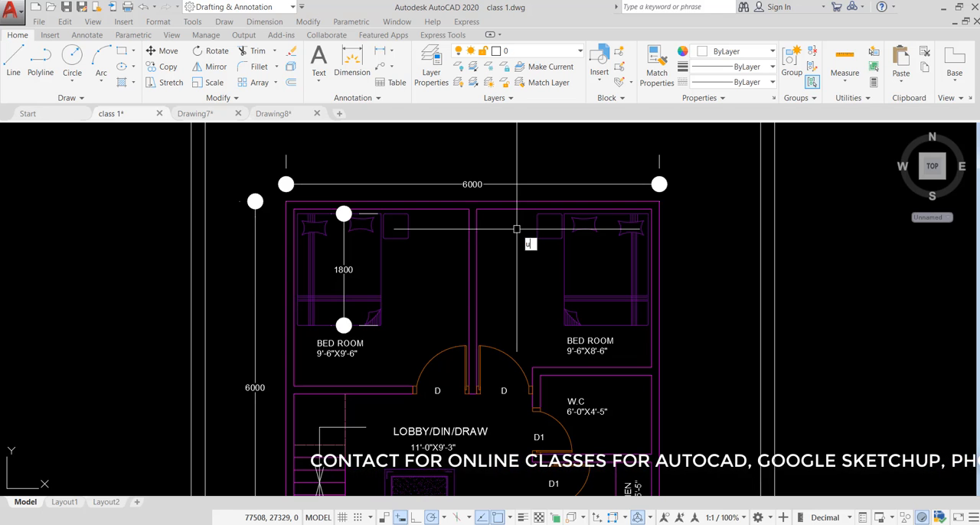
pyautogui.press('Return')
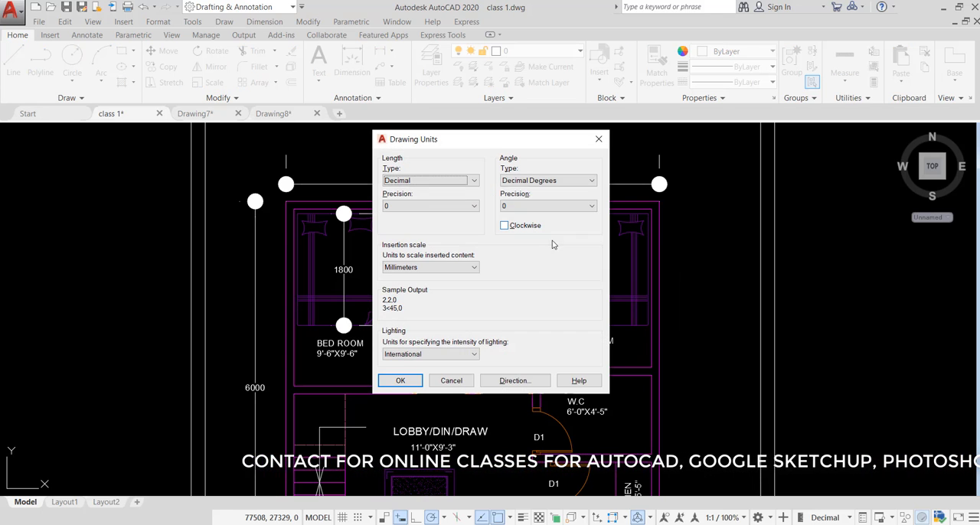
pyautogui.click(460, 181)
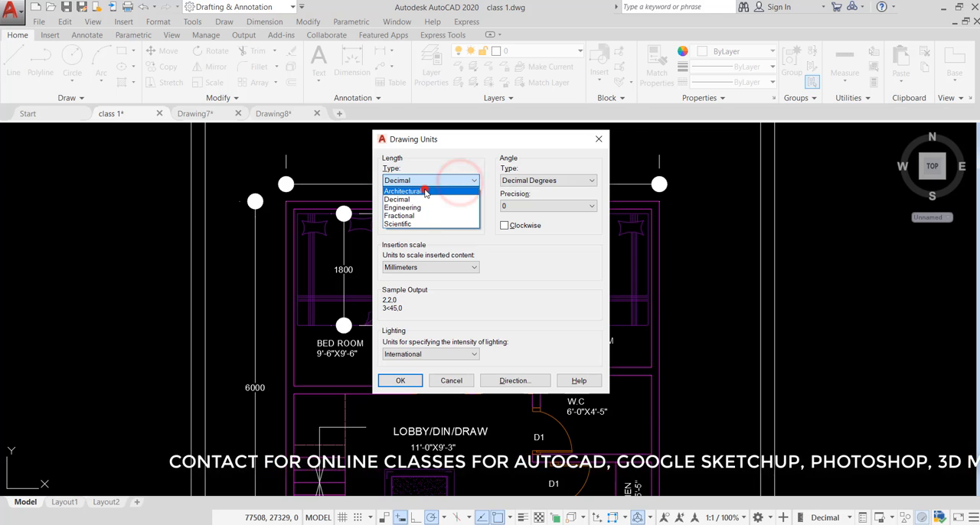
pyautogui.click(425, 191)
pyautogui.click(421, 205)
pyautogui.click(422, 212)
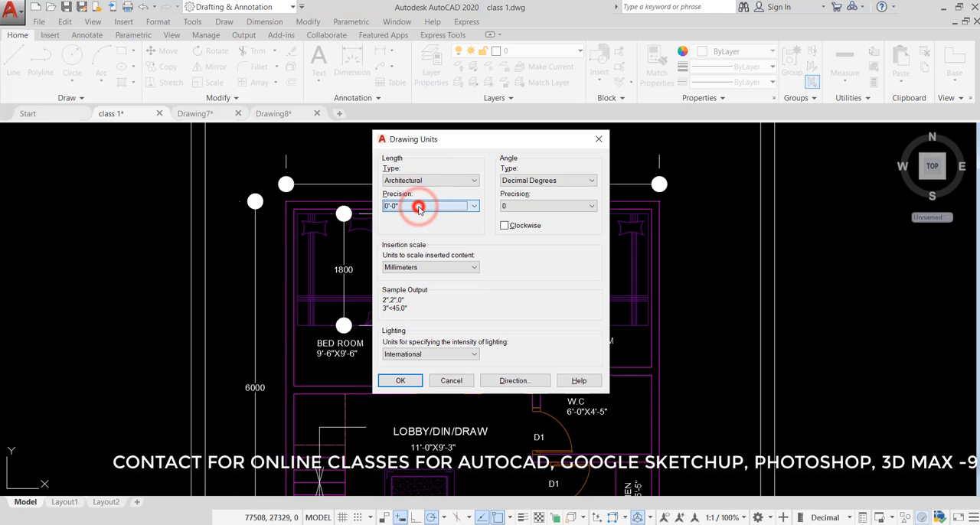
pyautogui.click(430, 267)
pyautogui.click(406, 283)
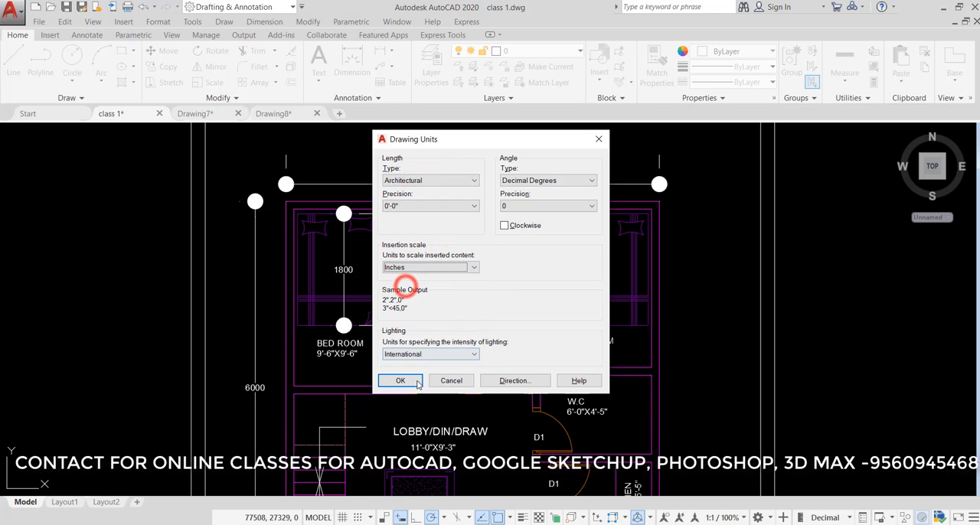
pyautogui.click(402, 381)
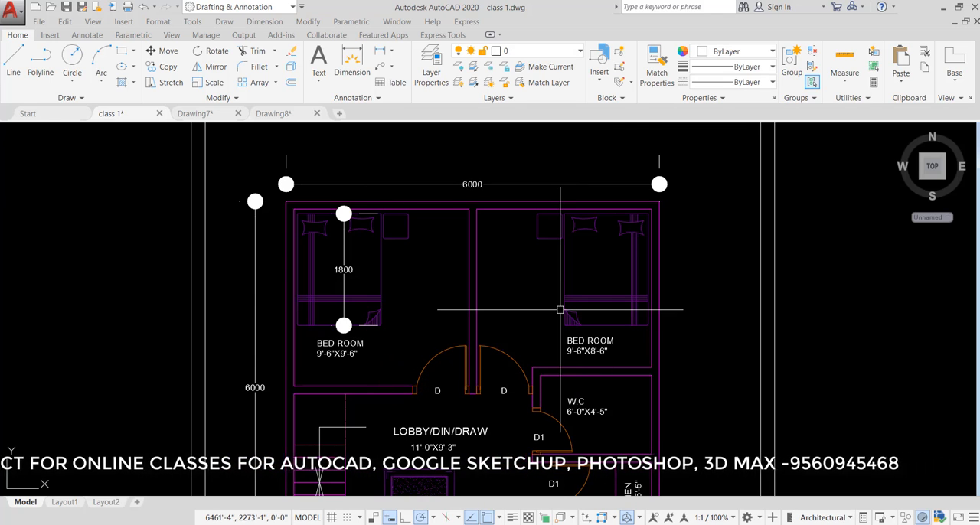
# Modify the Standard dimension style to Architectural primary units with a measurement scale factor of 1, set it current, and check the plan's dimensions
pyautogui.press('Return')
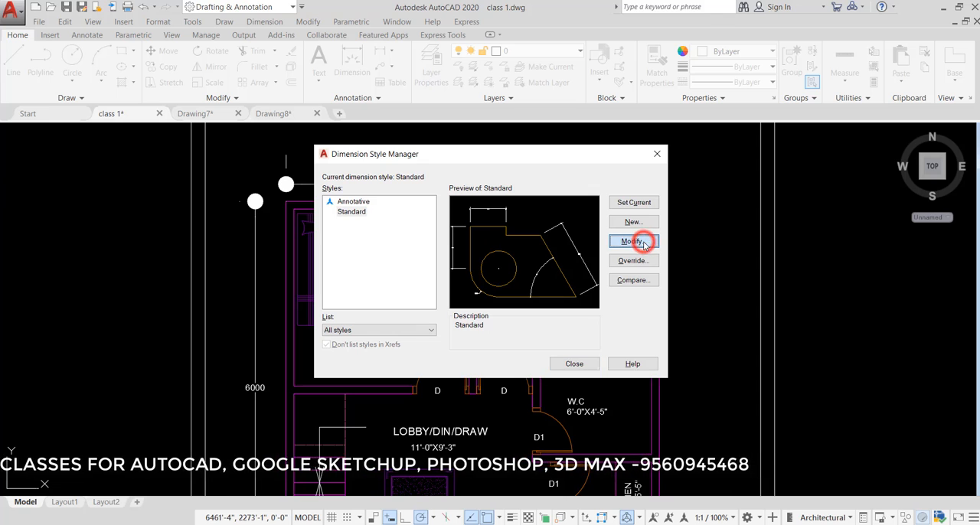
pyautogui.click(643, 244)
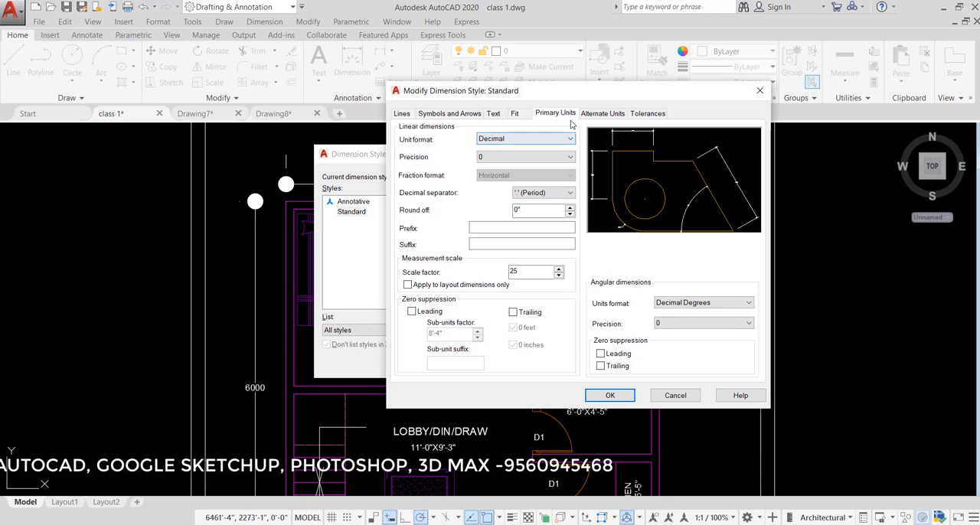
pyautogui.click(525, 141)
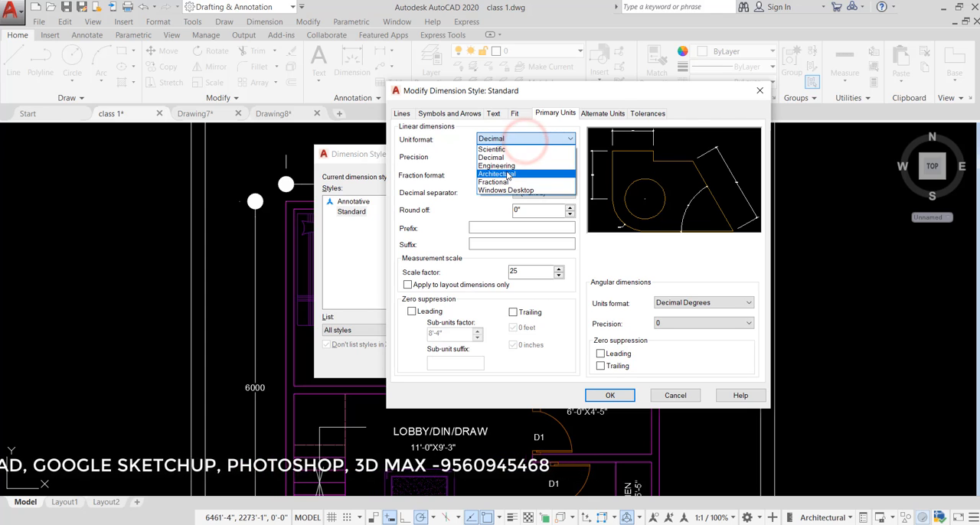
pyautogui.click(506, 169)
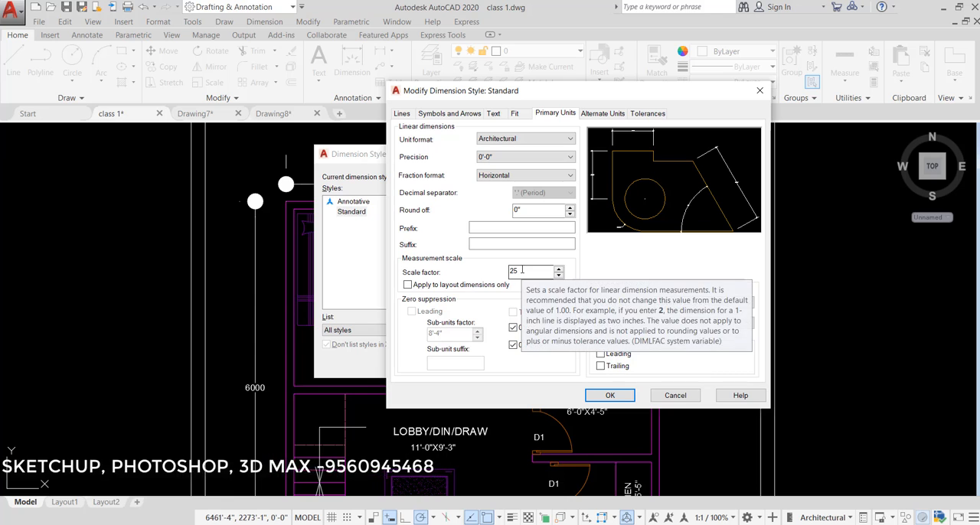
pyautogui.click(525, 272)
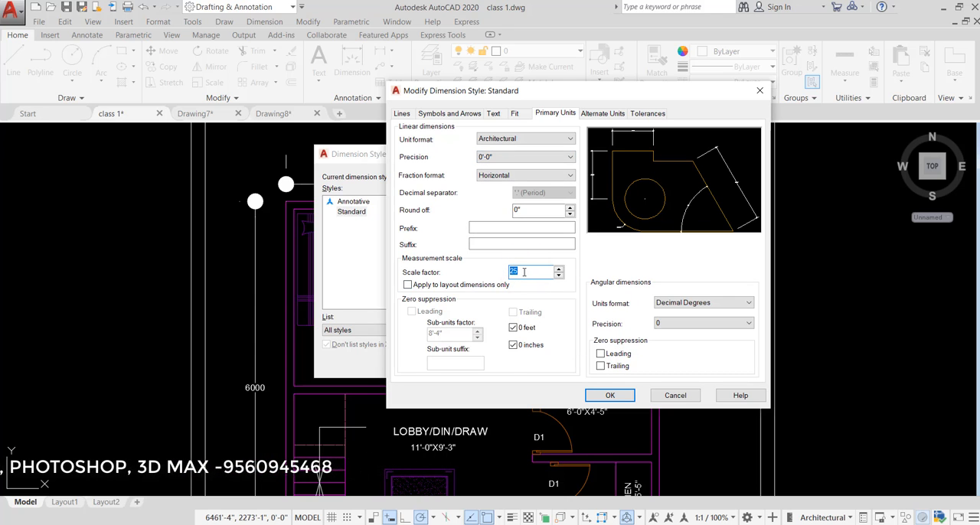
pyautogui.write('1')
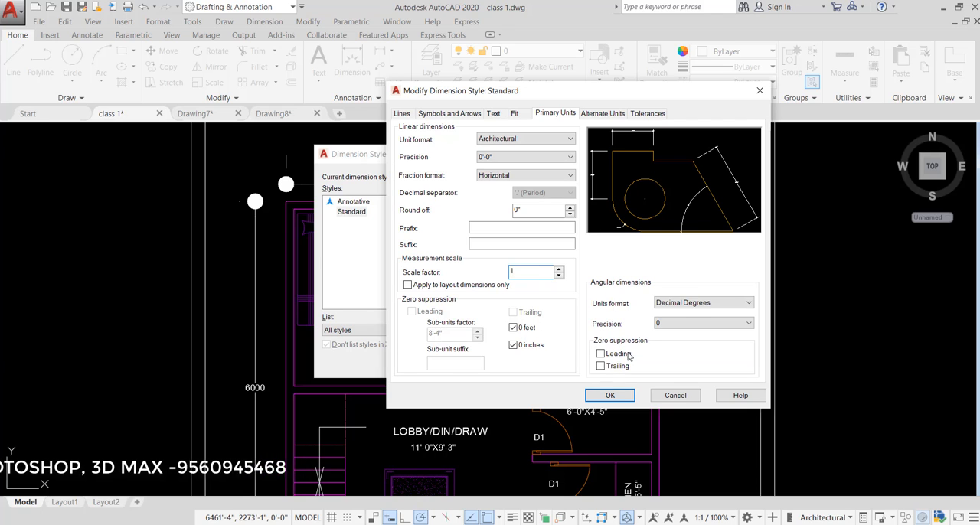
pyautogui.click(609, 396)
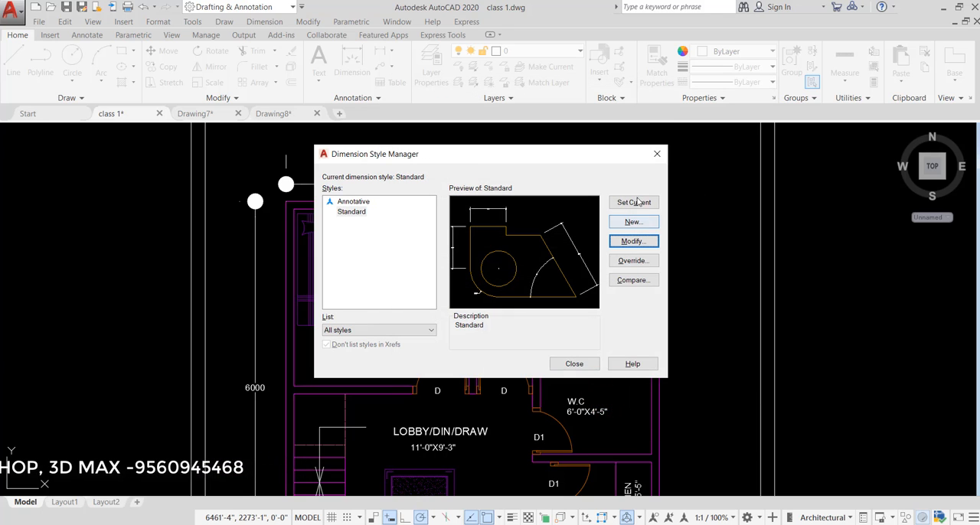
pyautogui.click(638, 203)
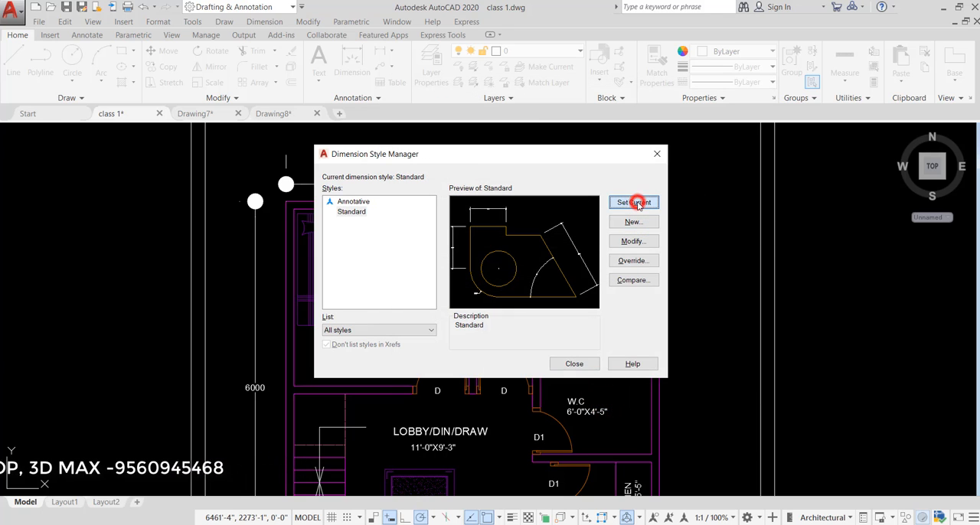
pyautogui.click(570, 364)
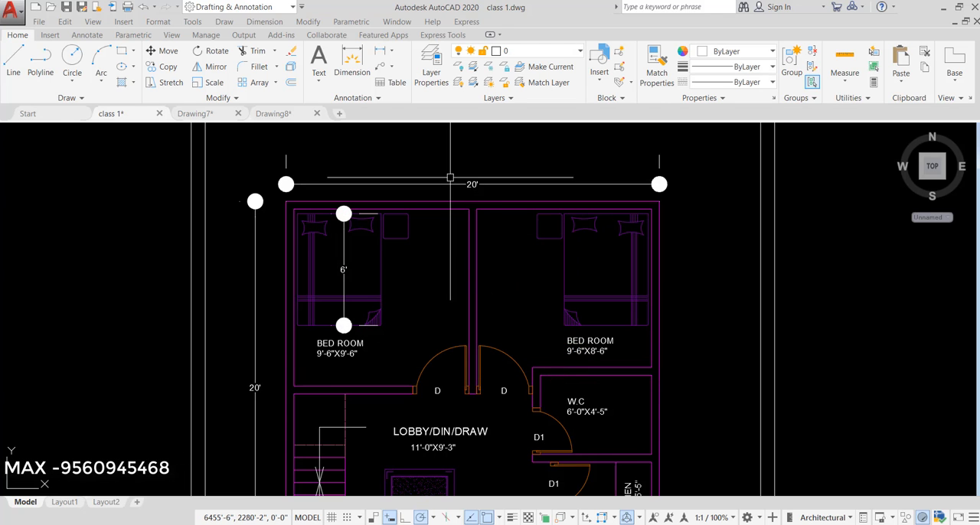
pyautogui.scroll(4, 482, 184)
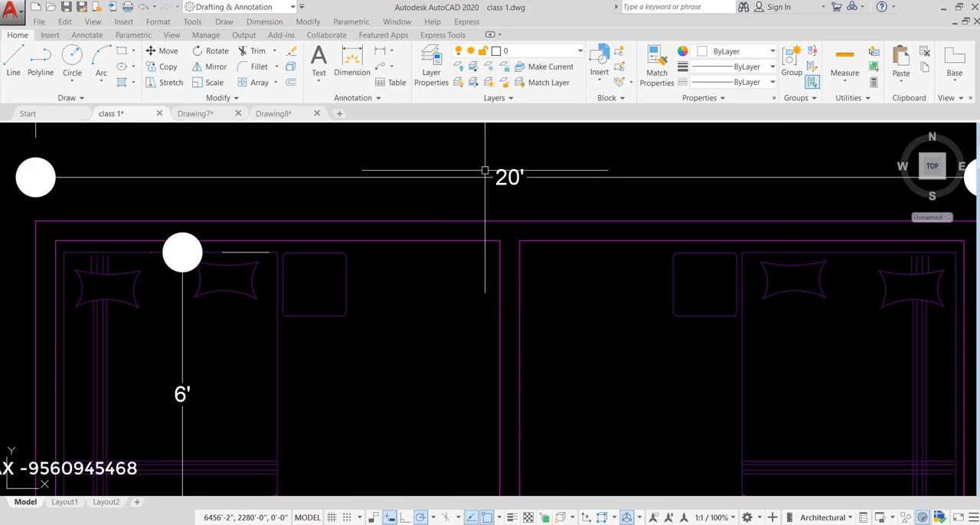
pyautogui.scroll(-2, 479, 173)
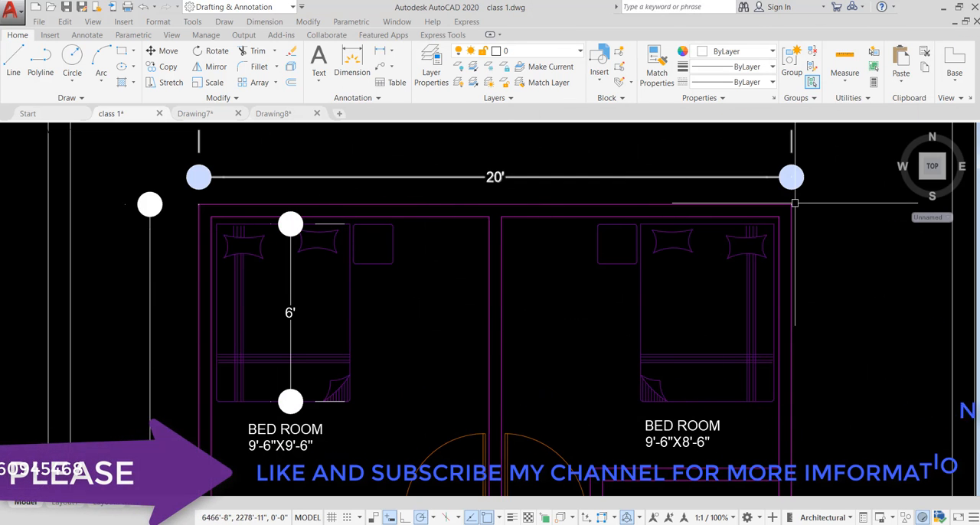
pyautogui.scroll(-4, 453, 208)
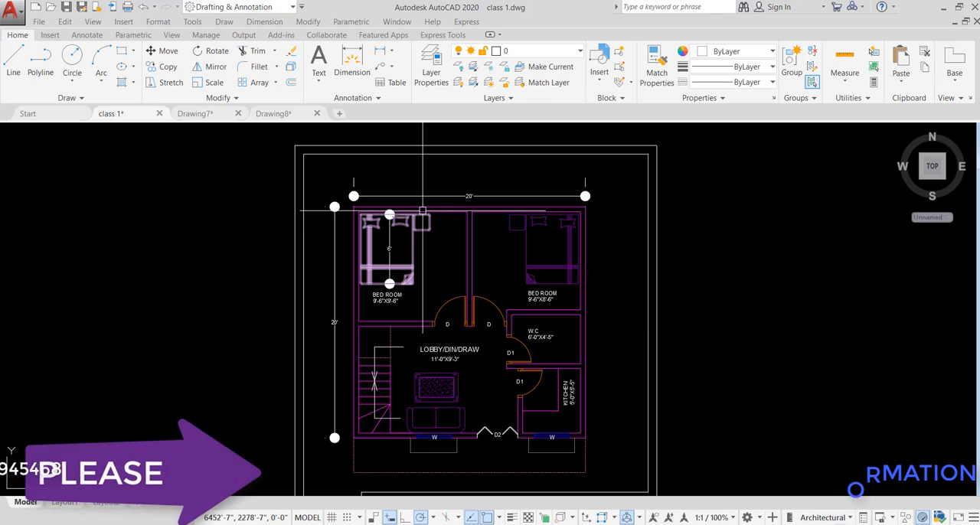